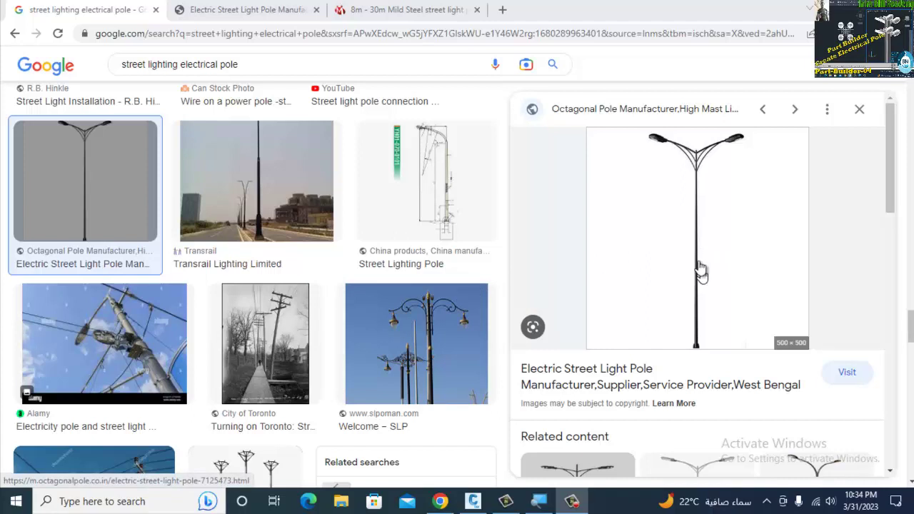
# Open the product page of the double-arm octagonal street light pole and review its price and specifications.
pyautogui.click(692, 267)
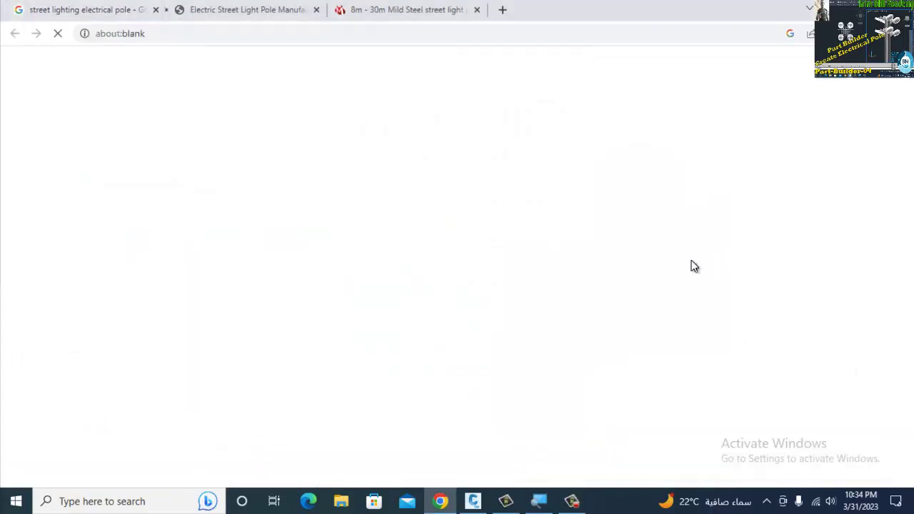
pyautogui.click(408, 11)
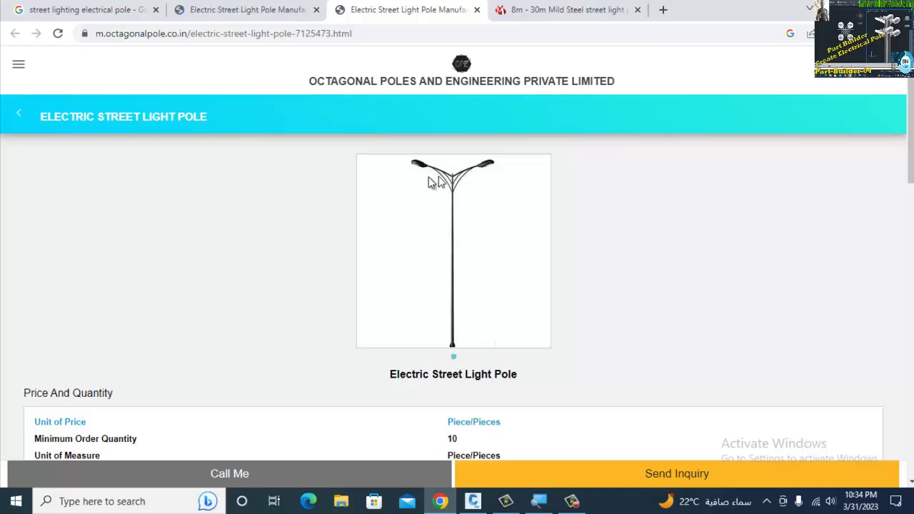
pyautogui.scroll(-2, 482, 269)
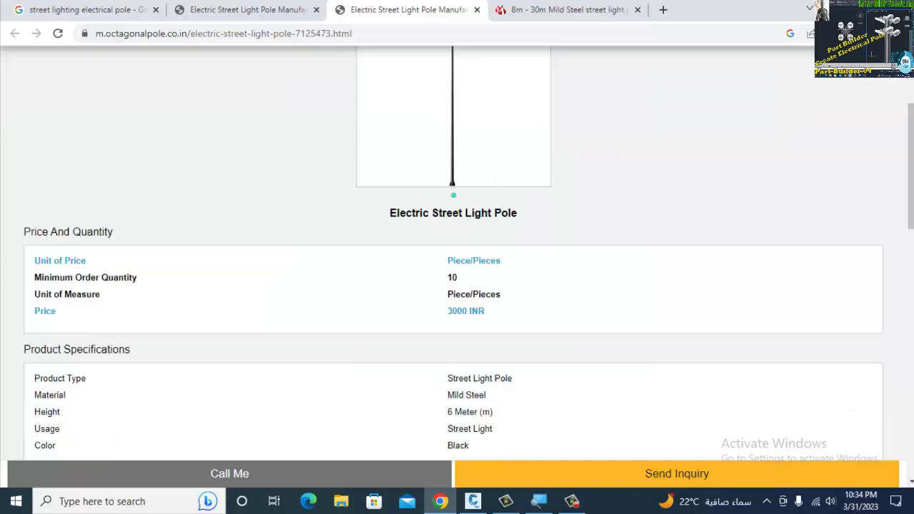
pyautogui.scroll(-1, 479, 270)
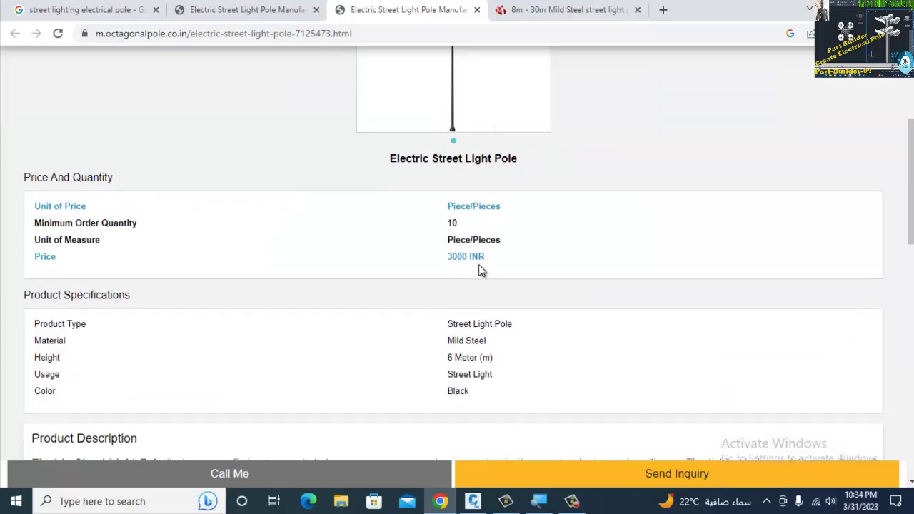
pyautogui.scroll(-1, 481, 270)
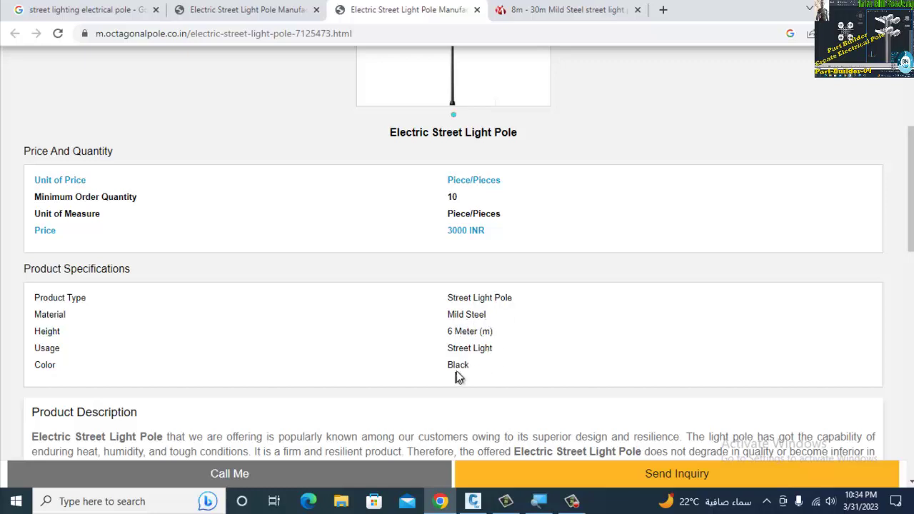
pyautogui.scroll(4, 456, 370)
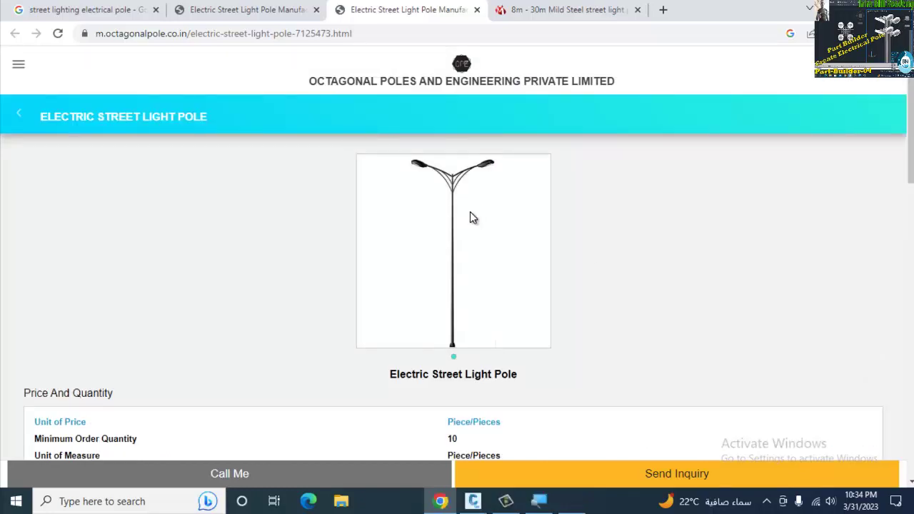
pyautogui.hotkey('ctrl', 'shift', 'Tab')
# Switch to Civil 3D and draw a 600 by 600 square in the top view.
pyautogui.hotkey('alt', 'Tab')
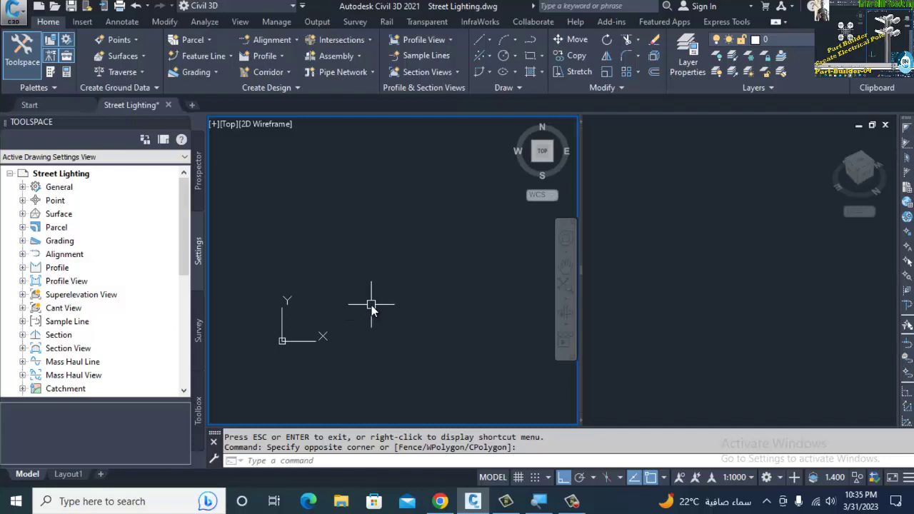
pyautogui.write('rec')
pyautogui.press('Return')
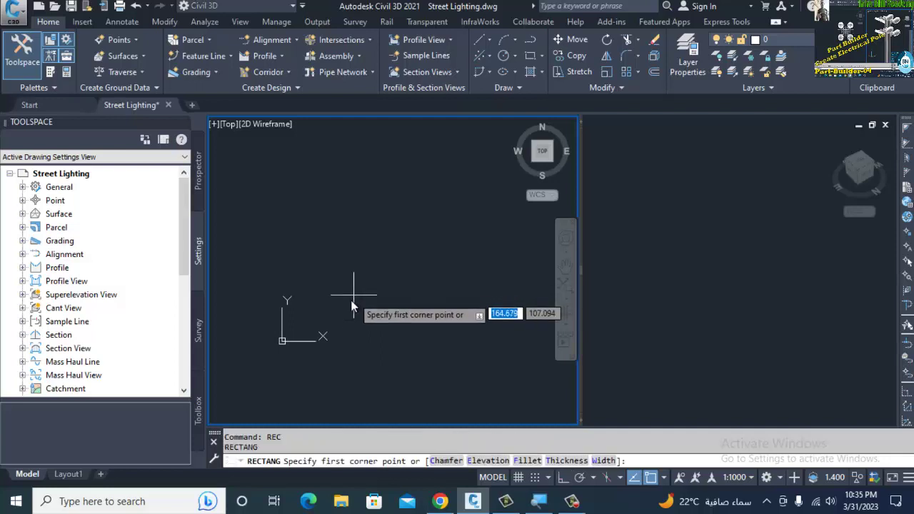
pyautogui.click(350, 301)
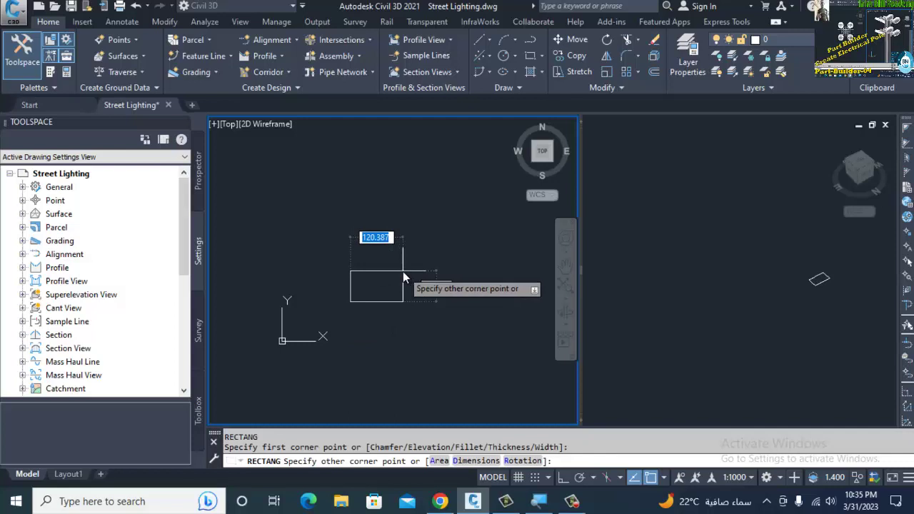
pyautogui.write('6')
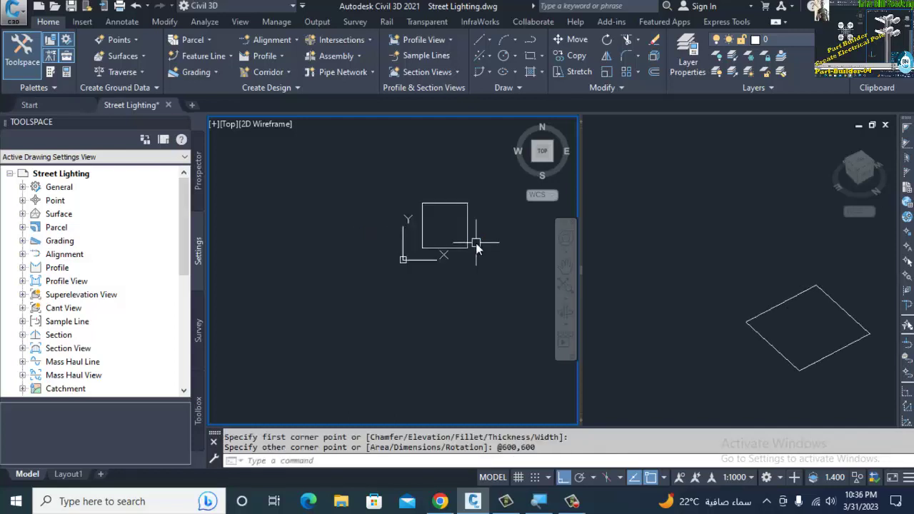
pyautogui.write('p')
pyautogui.press('Return')
pyautogui.moveTo(446, 234); pyautogui.dragTo(407, 281)
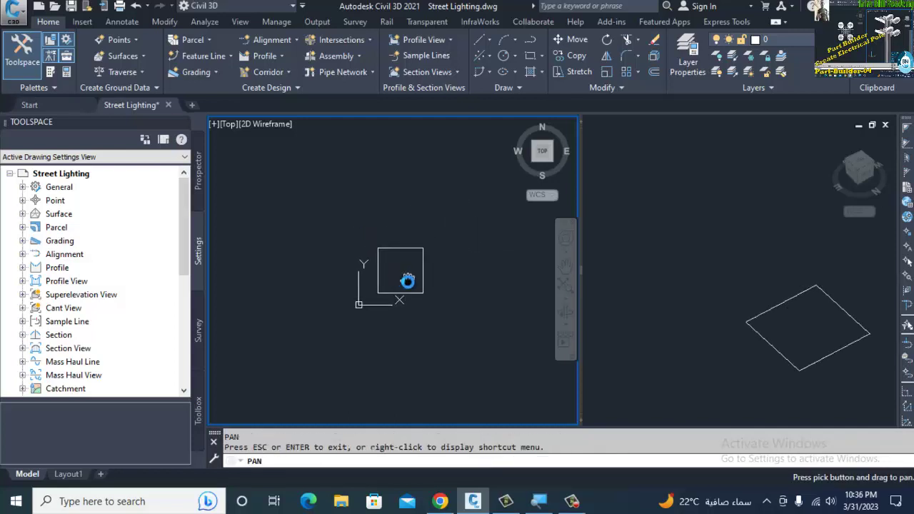
pyautogui.scroll(2, 407, 280)
pyautogui.press('Escape')
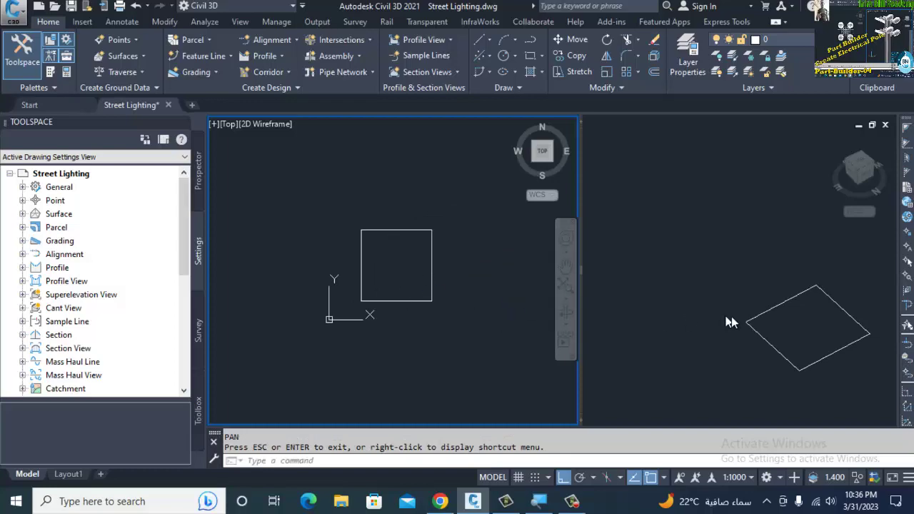
pyautogui.click(758, 341)
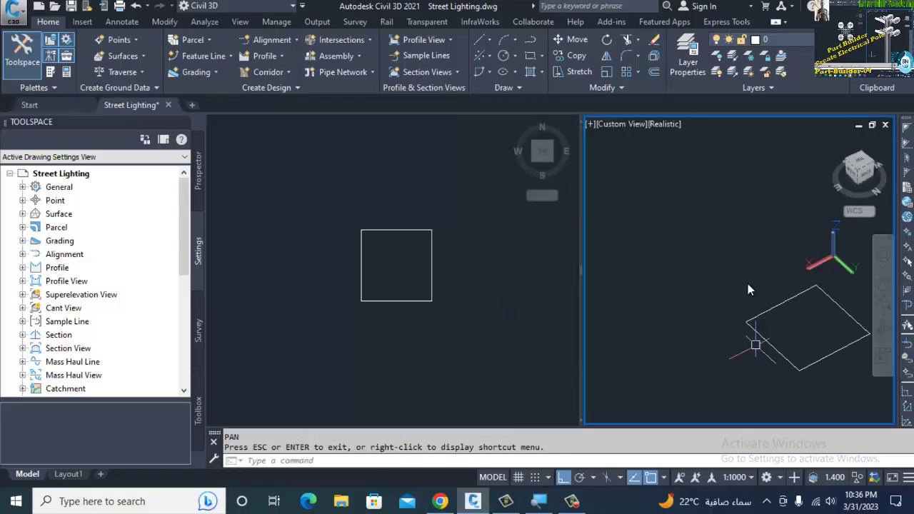
# Switch to Chrome and compare the open street light pole product pages and the double-arm pole image.
pyautogui.click(441, 501)
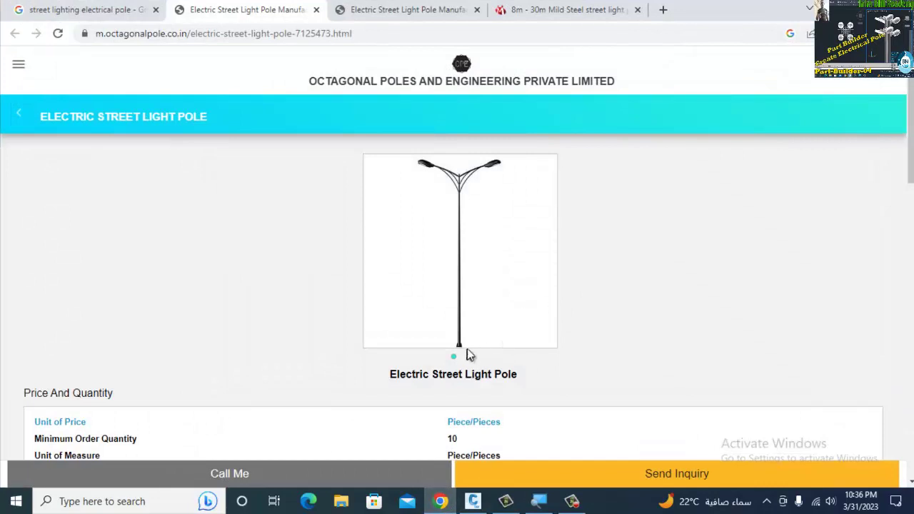
pyautogui.click(410, 10)
pyautogui.click(552, 10)
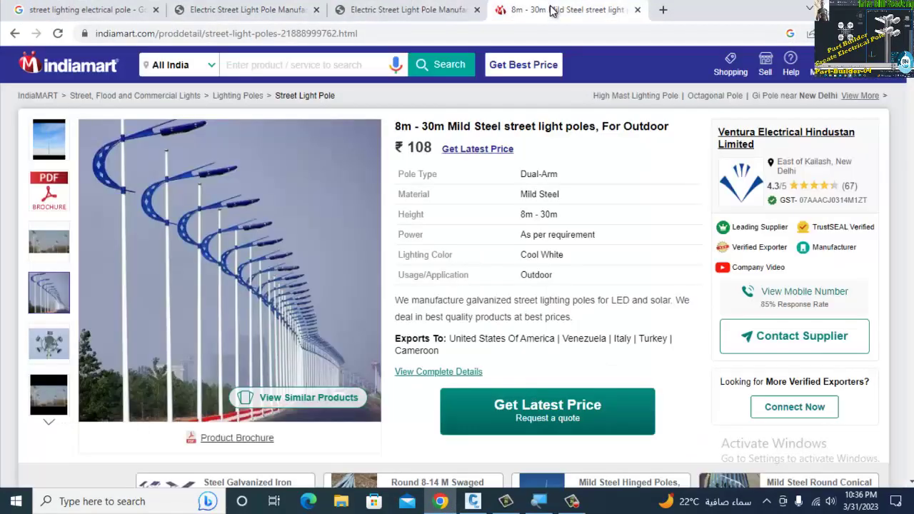
pyautogui.click(255, 12)
pyautogui.click(89, 10)
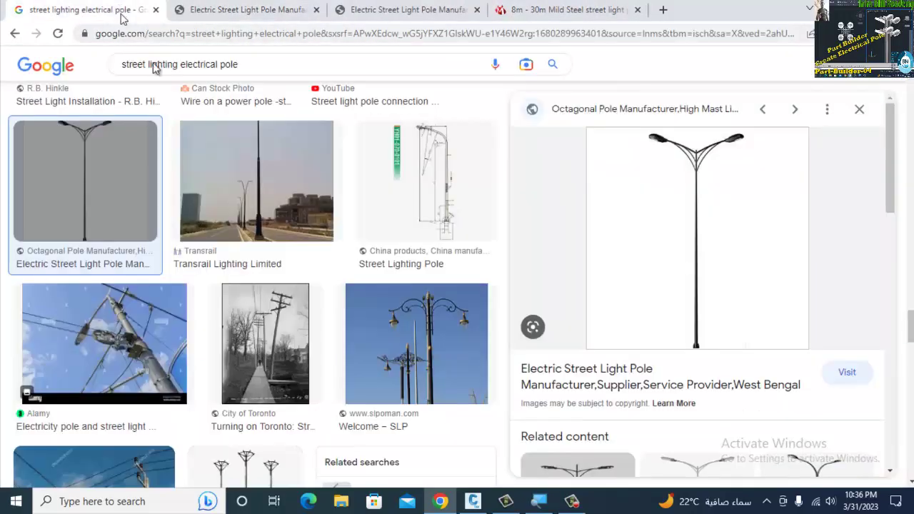
pyautogui.click(691, 269)
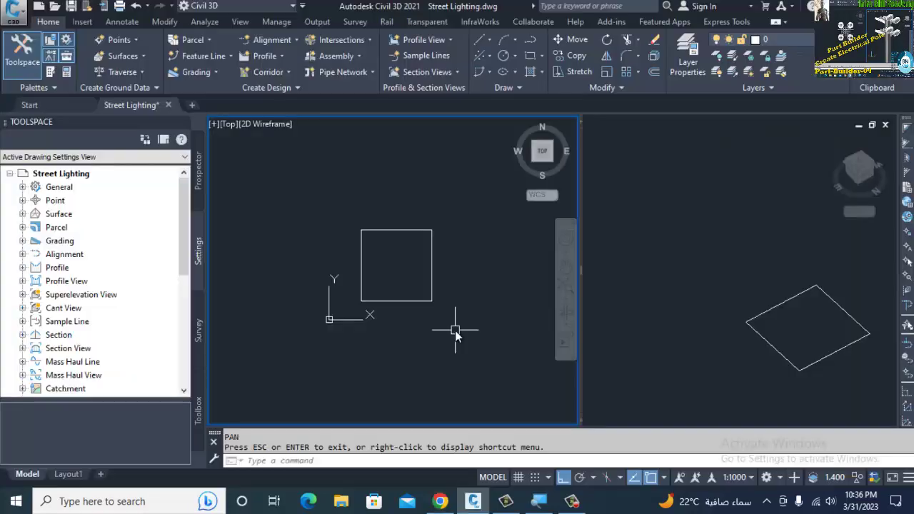
# Switch to Civil 3D and extrude the 600 by 600 square to a height of 800.
pyautogui.write('ext')
pyautogui.press('Return')
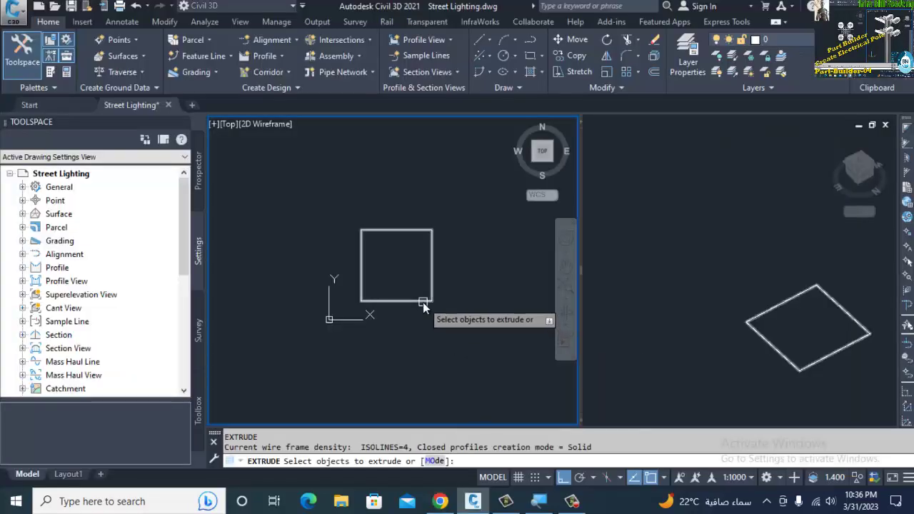
pyautogui.click(423, 302)
pyautogui.press('Return')
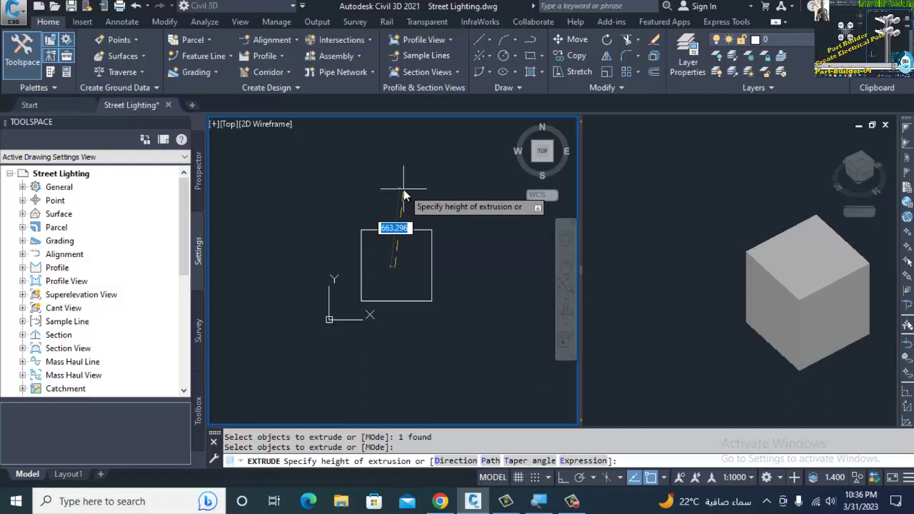
pyautogui.write('800')
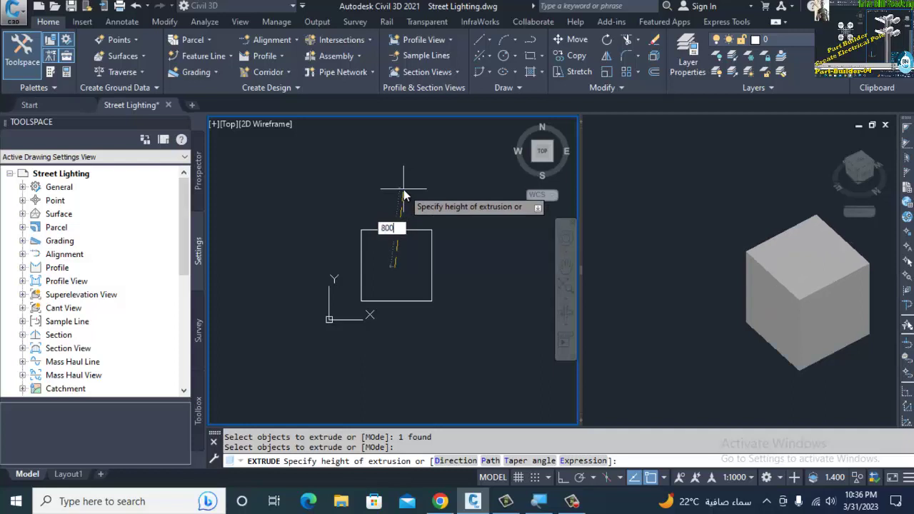
pyautogui.press('Return')
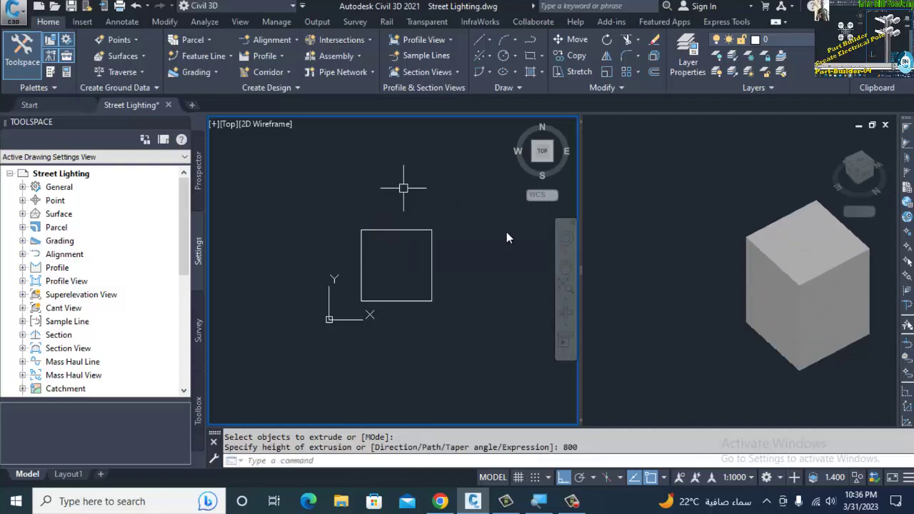
pyautogui.click(810, 378)
pyautogui.write('p')
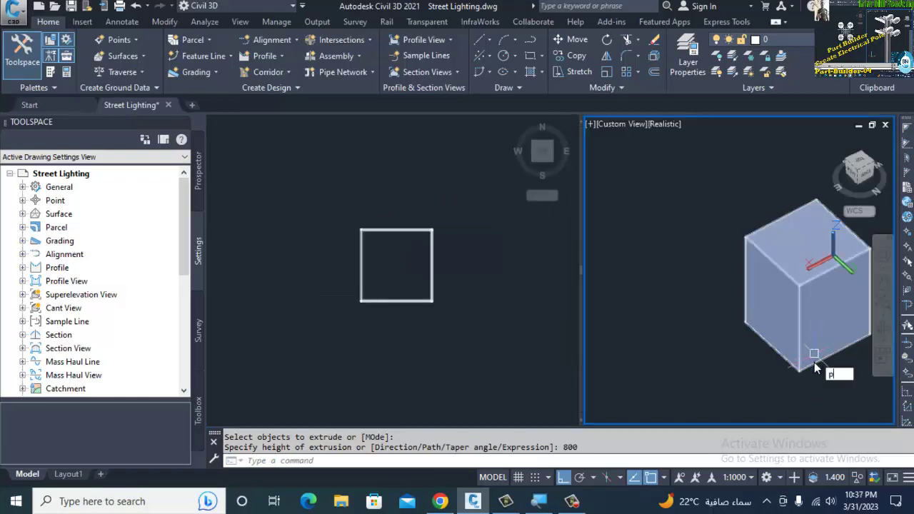
pyautogui.press('Return')
pyautogui.moveTo(816, 229); pyautogui.dragTo(745, 271)
pyautogui.press('Escape')
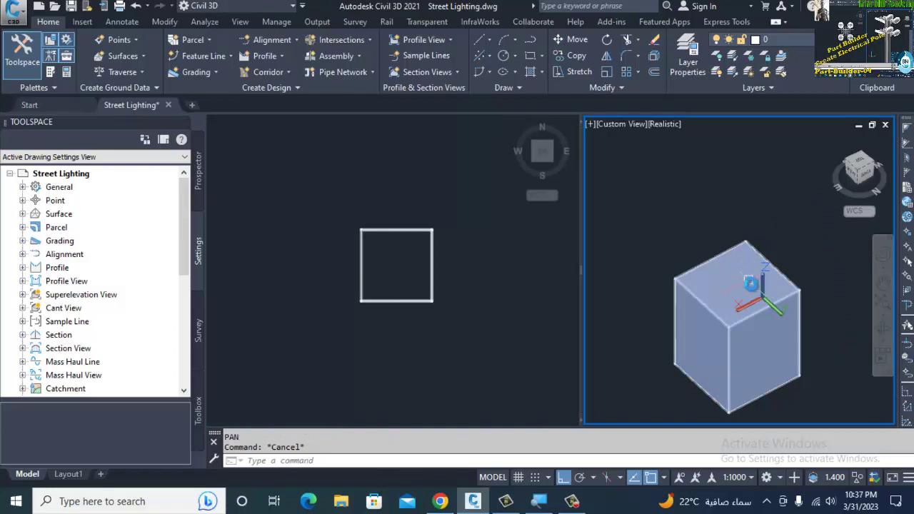
# Draw a diagonal line between opposite corners of the square base in the top view.
pyautogui.click(386, 249)
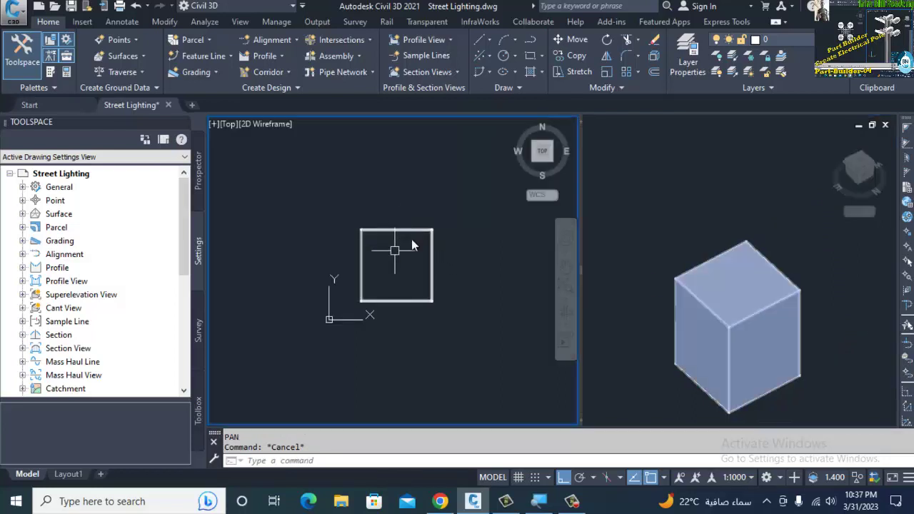
pyautogui.write('l')
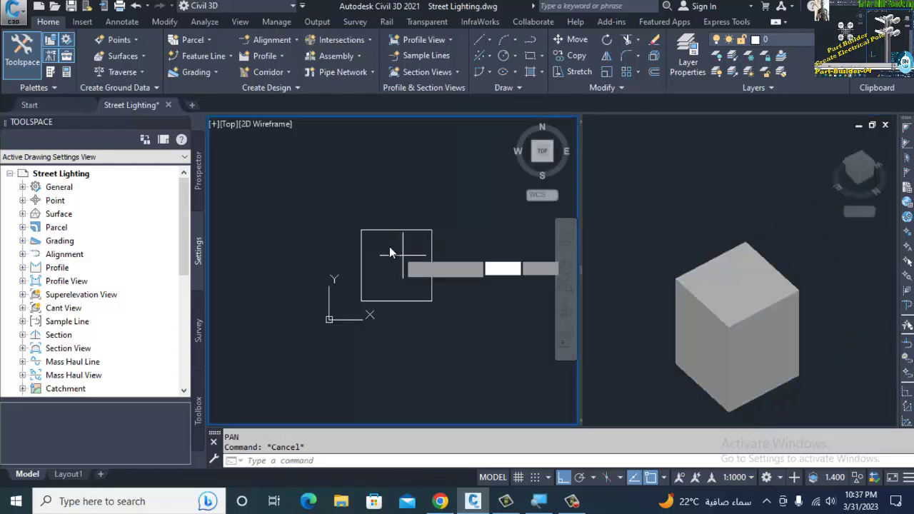
pyautogui.press('Return')
pyautogui.click(361, 230)
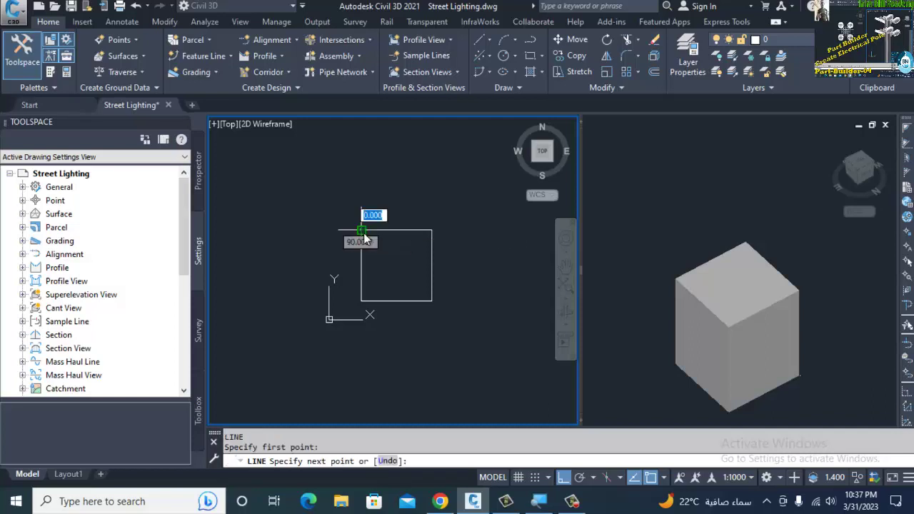
pyautogui.click(432, 300)
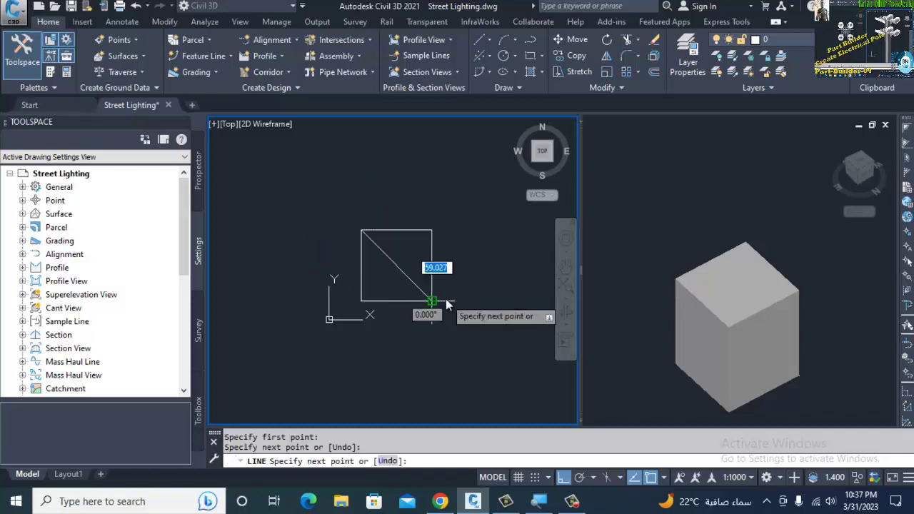
pyautogui.press('Return')
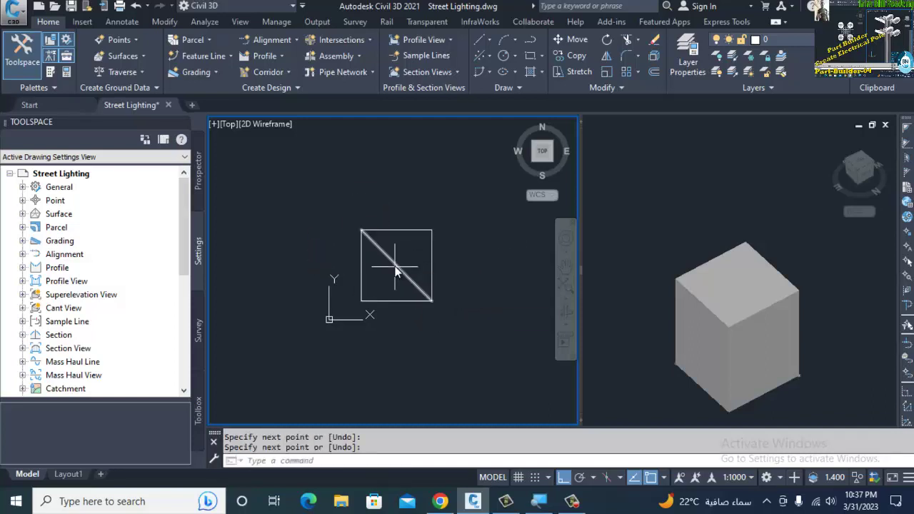
# Switch to Chrome and examine the pole shape in the Transrail Lighting Limited image result.
pyautogui.write('c')
pyautogui.press('Return')
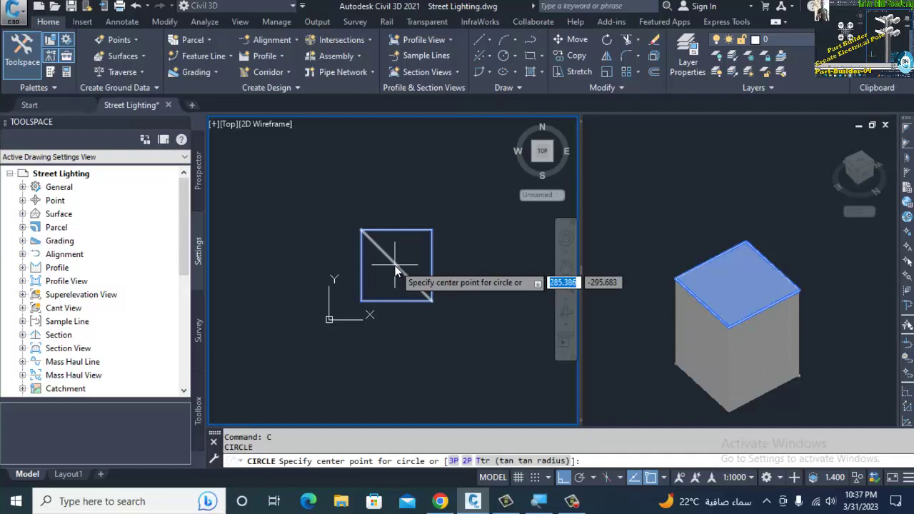
pyautogui.click(440, 501)
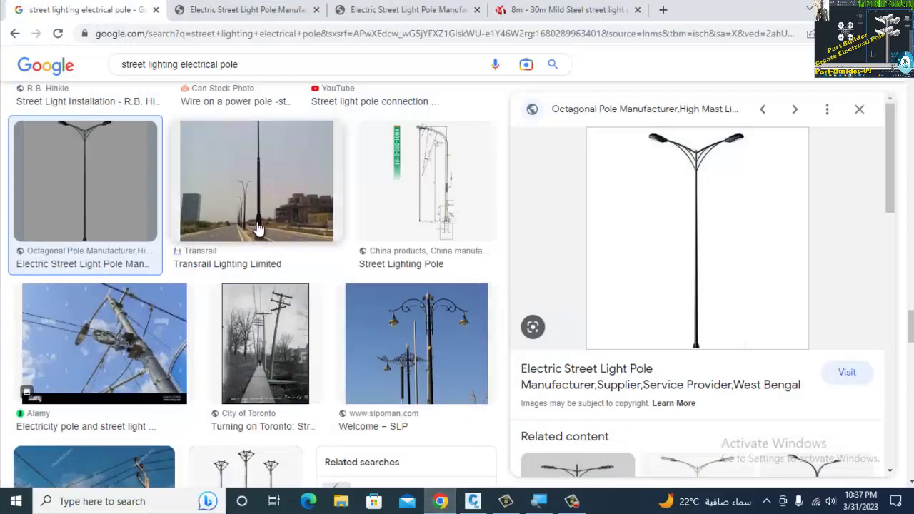
pyautogui.click(257, 230)
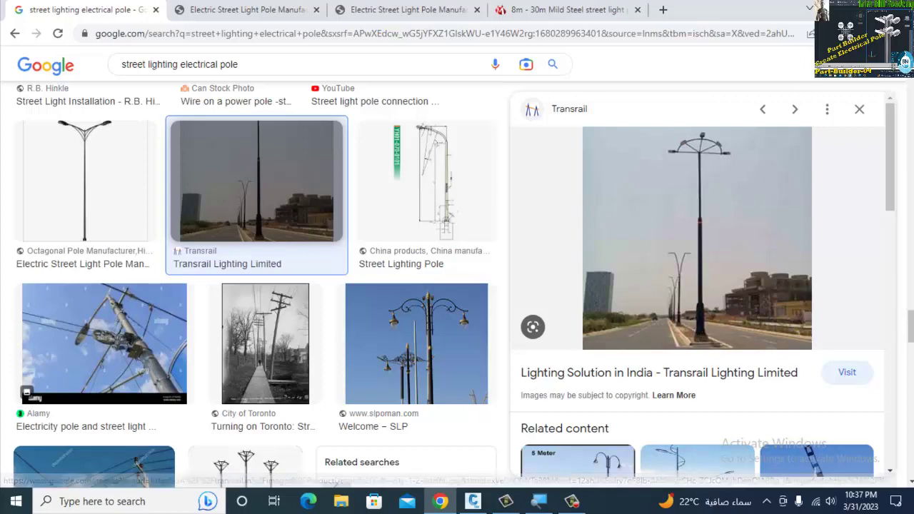
# Switch to Civil 3D and draw a circle of radius 100 centred on the diagonal line's midpoint.
pyautogui.hotkey('alt', 'Tab')
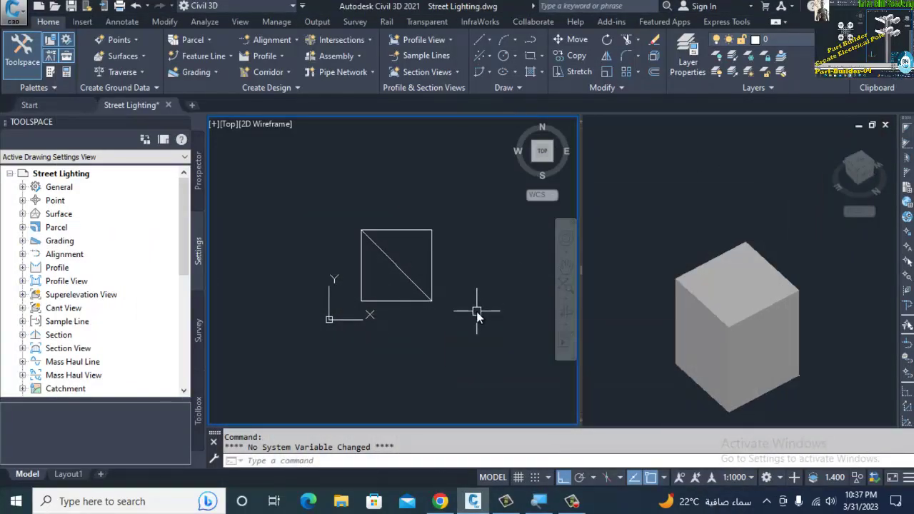
pyautogui.write('c')
pyautogui.press('Return')
pyautogui.click(397, 266)
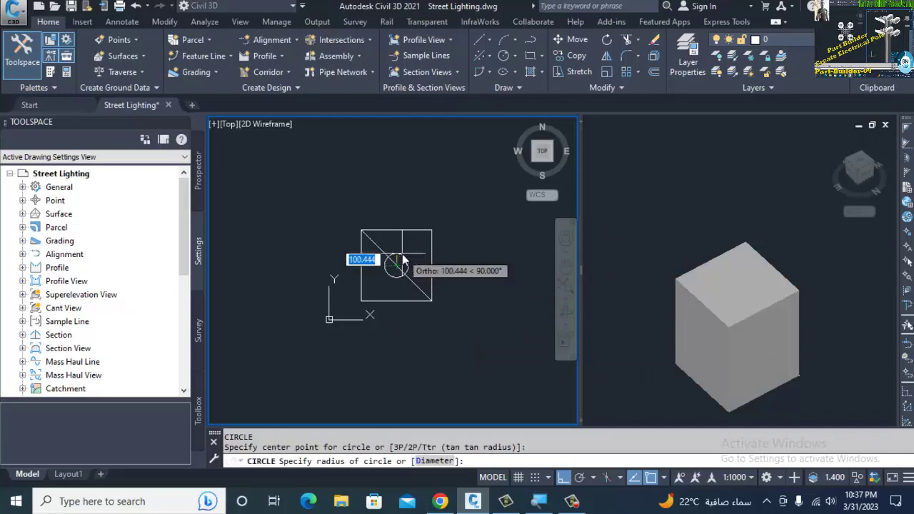
pyautogui.press('BackSpace')
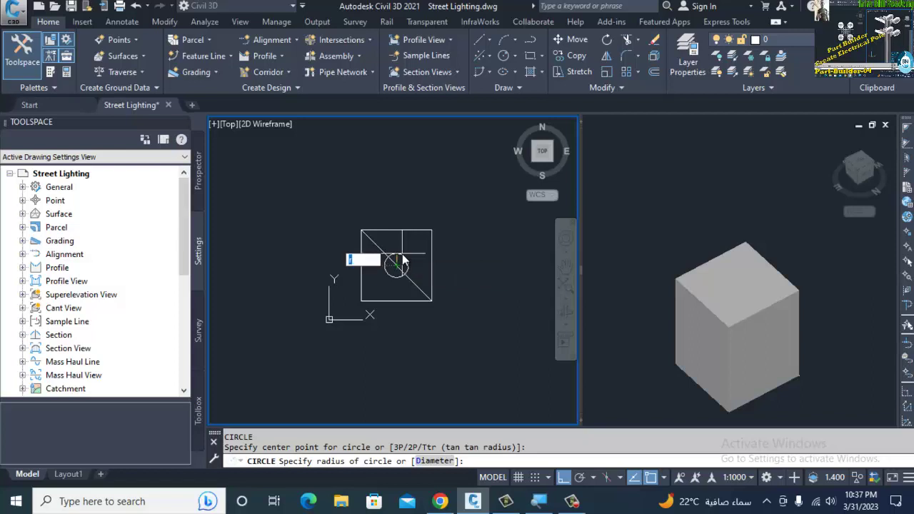
pyautogui.write('100')
pyautogui.press('Return')
pyautogui.rightClick(409, 265)
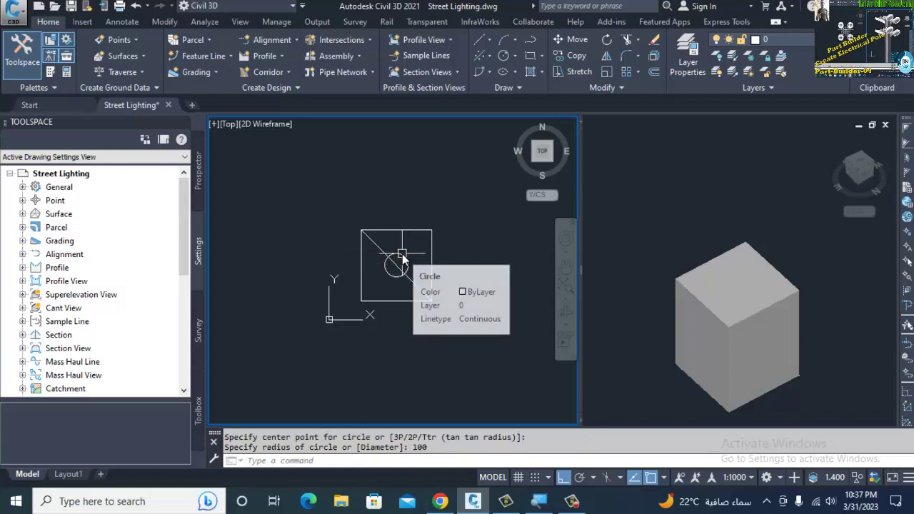
# Set the visual style of the 3D viewport to 2D Wireframe to expose the circle inside the base block.
pyautogui.press('Escape')
pyautogui.scroll(2, 412, 280)
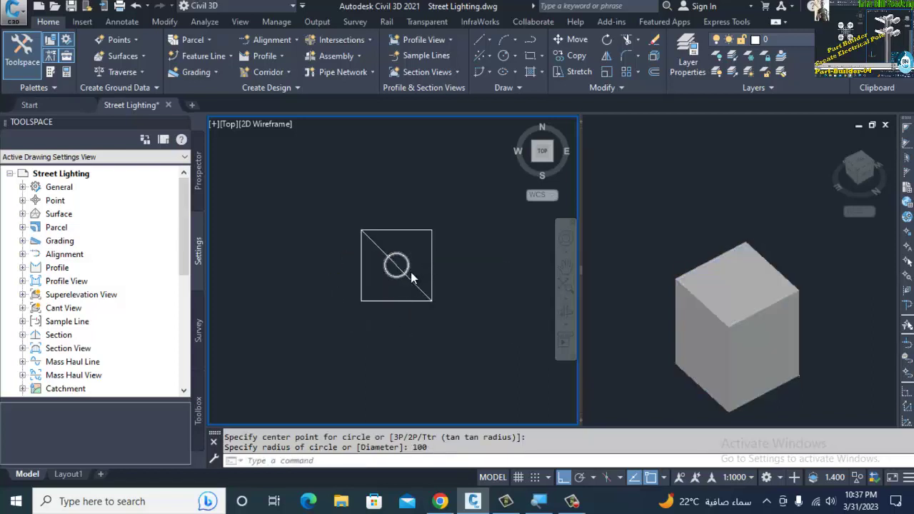
pyautogui.click(402, 281)
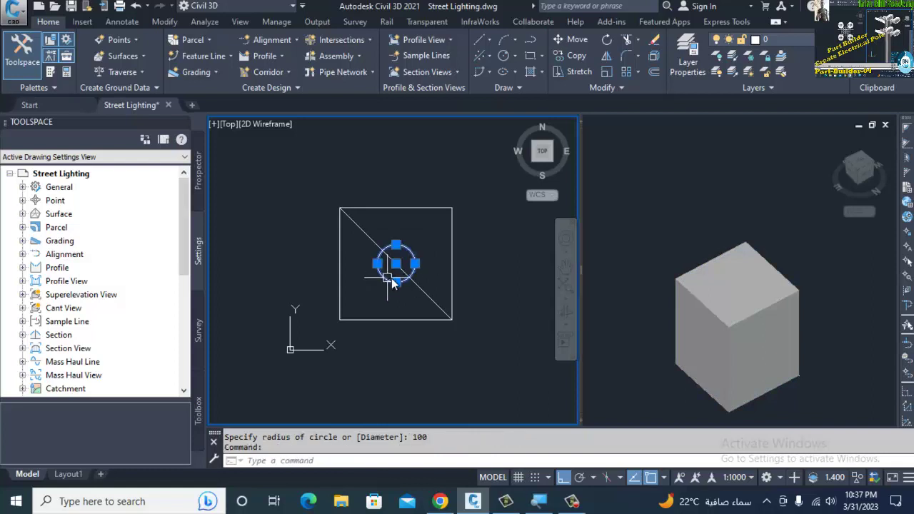
pyautogui.click(735, 377)
pyautogui.press('Escape')
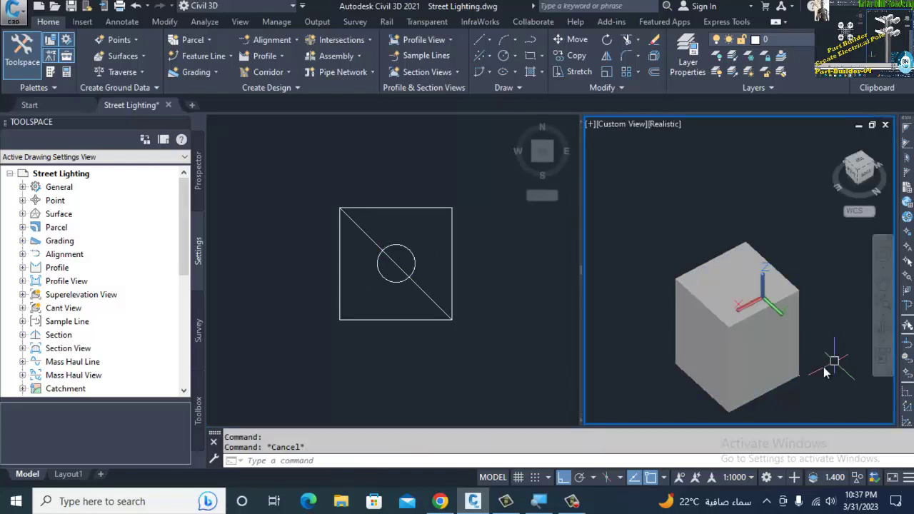
pyautogui.write('sha')
pyautogui.press('Return')
pyautogui.write('2d')
pyautogui.press('Return')
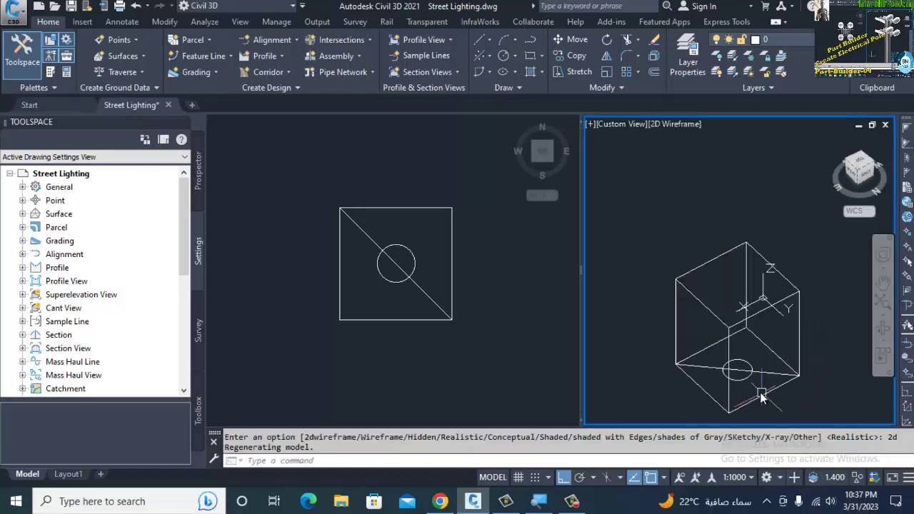
# Extrude the radius 100 circle to a height of 1200.
pyautogui.click(739, 377)
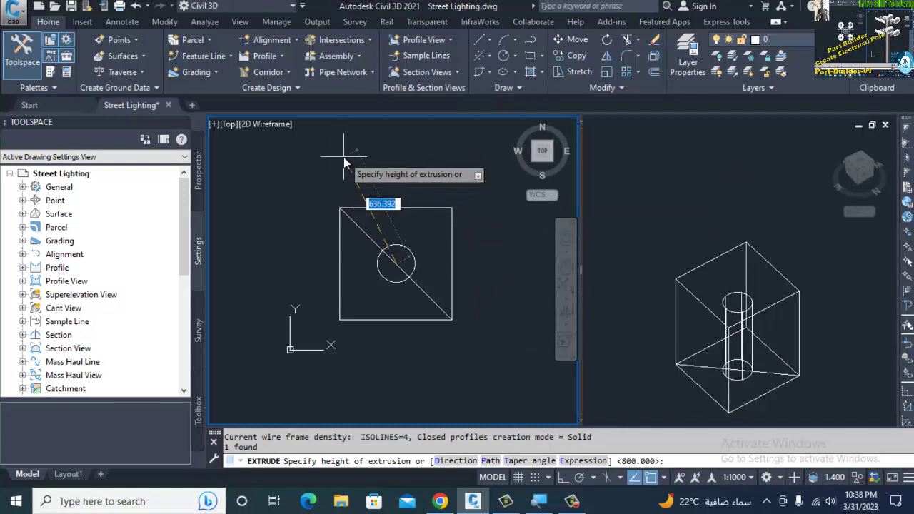
pyautogui.write('1200')
pyautogui.press('Return')
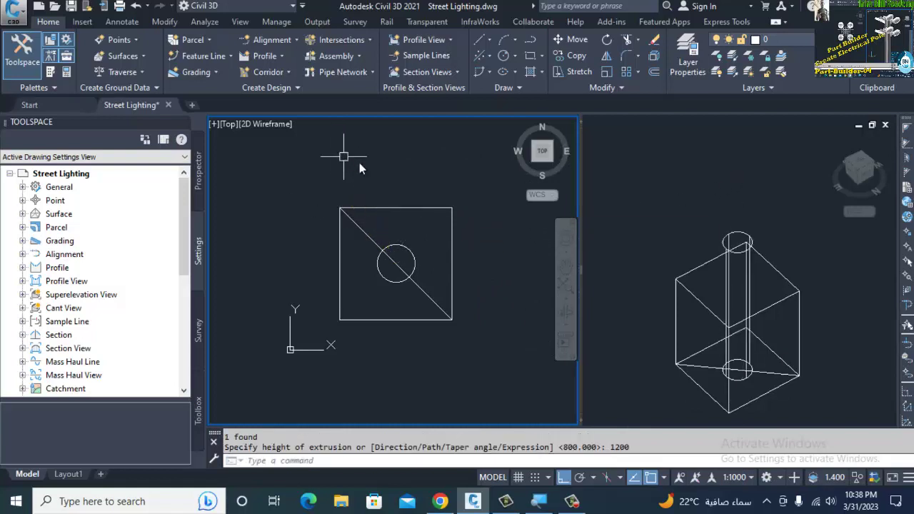
pyautogui.press('Escape')
# Move the cylinder straight up from a bottom corner of the base block to the top corner directly above it.
pyautogui.click(816, 377)
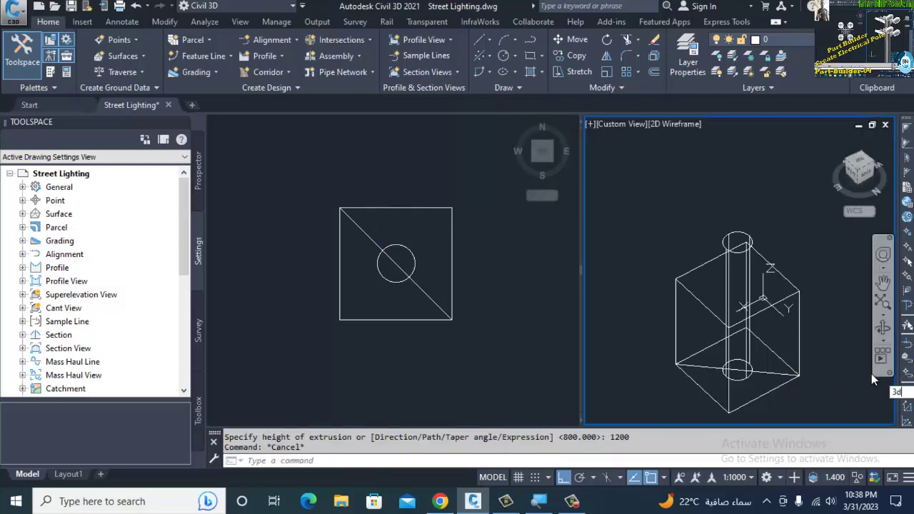
pyautogui.write('3DO')
pyautogui.press('Return')
pyautogui.moveTo(763, 318); pyautogui.dragTo(767, 288)
pyautogui.press('Escape')
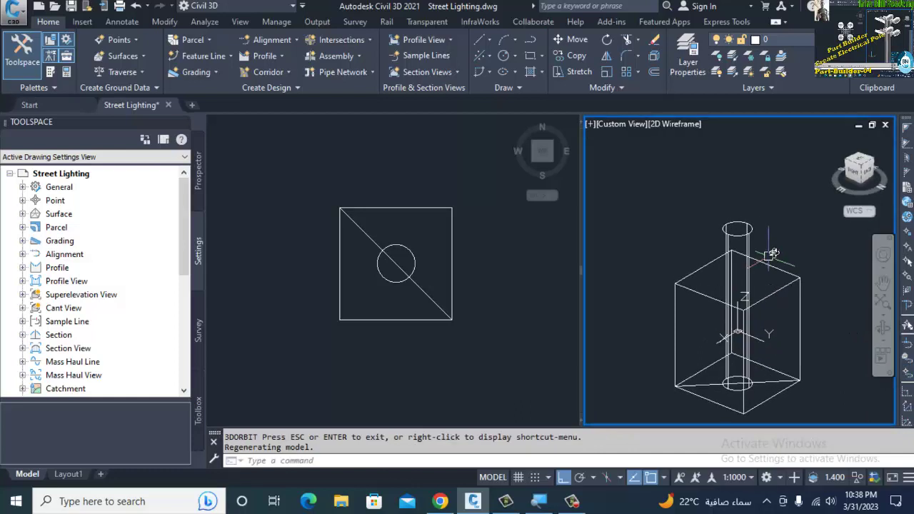
pyautogui.write('m')
pyautogui.press('Return')
pyautogui.click(747, 231)
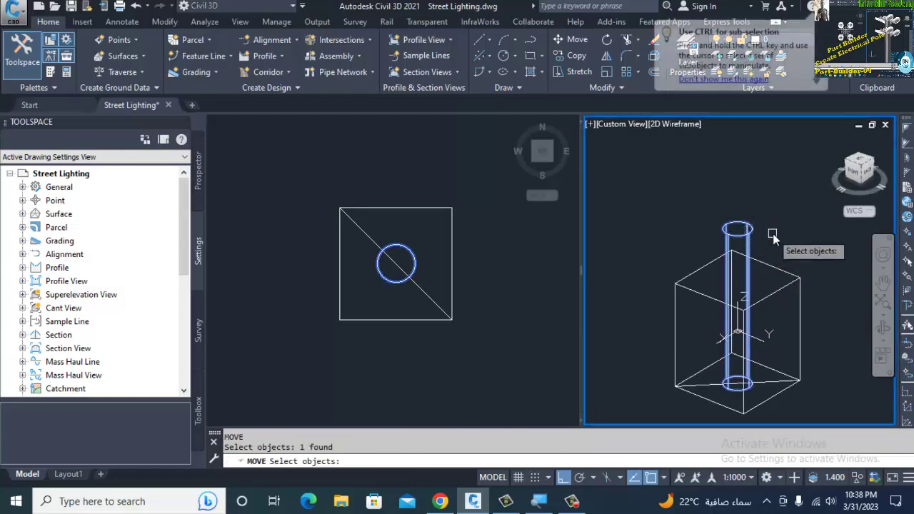
pyautogui.press('Return')
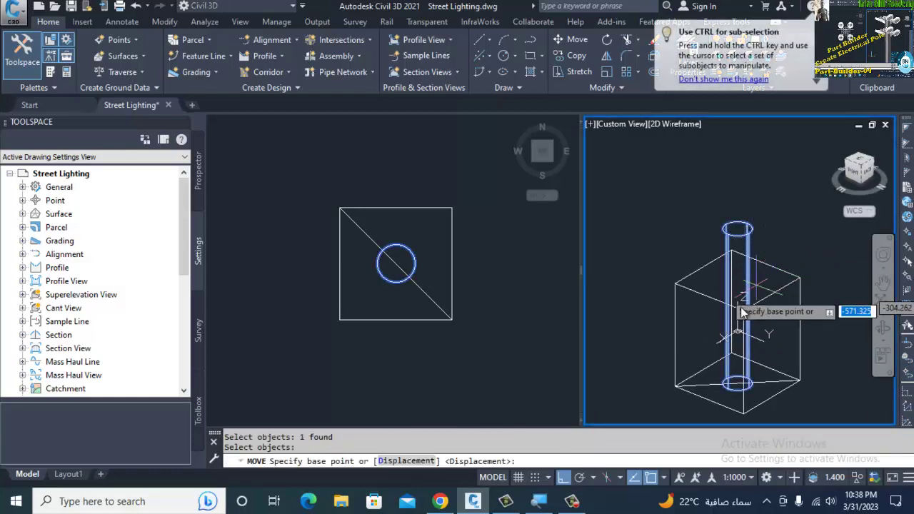
pyautogui.click(687, 371)
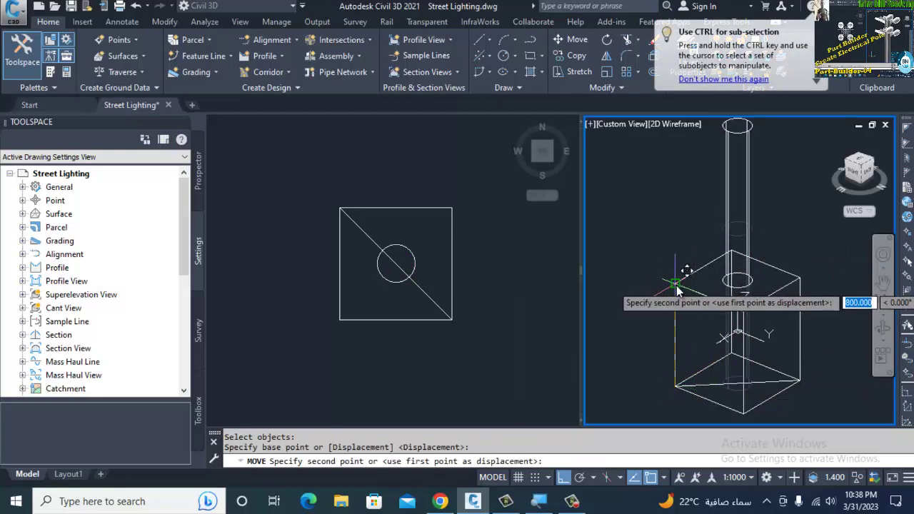
pyautogui.click(674, 289)
# Set the visual style of the 3D viewport to Realistic and frame the base with its cylinder.
pyautogui.write('sha')
pyautogui.press('Return')
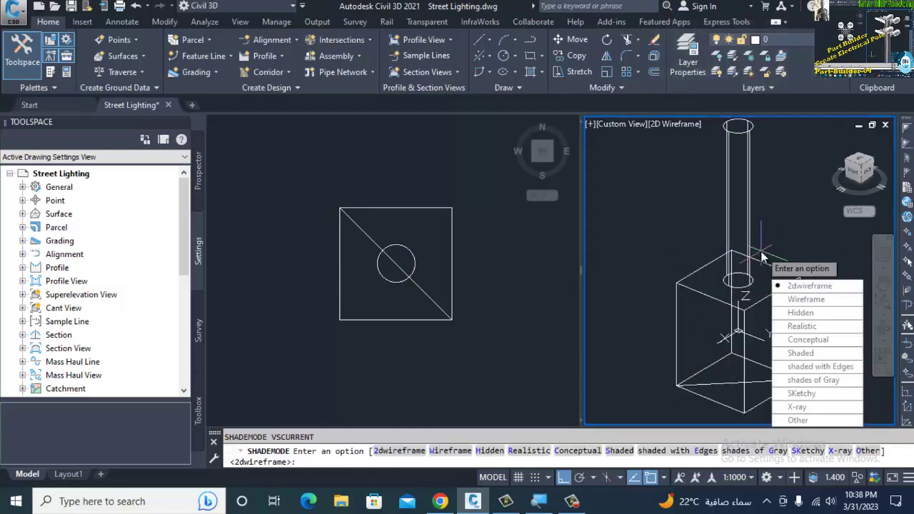
pyautogui.write('r')
pyautogui.press('Return')
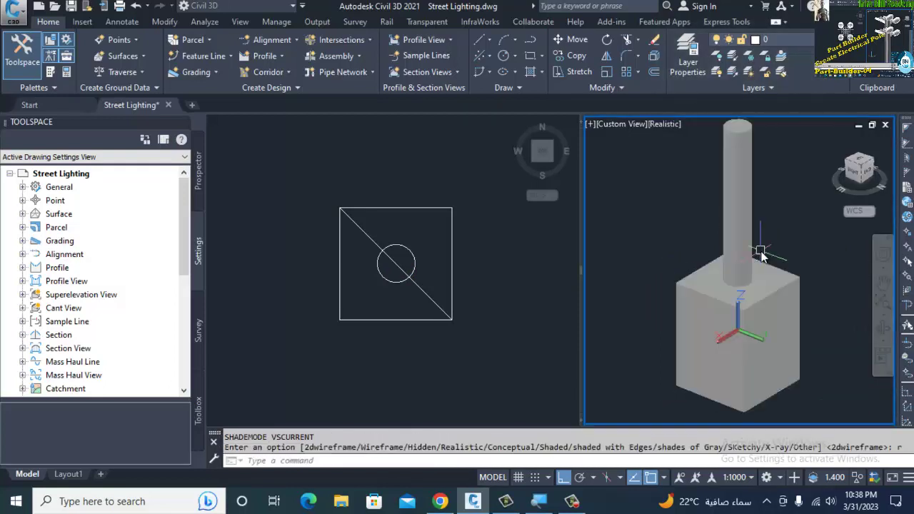
pyautogui.scroll(-5, 760, 257)
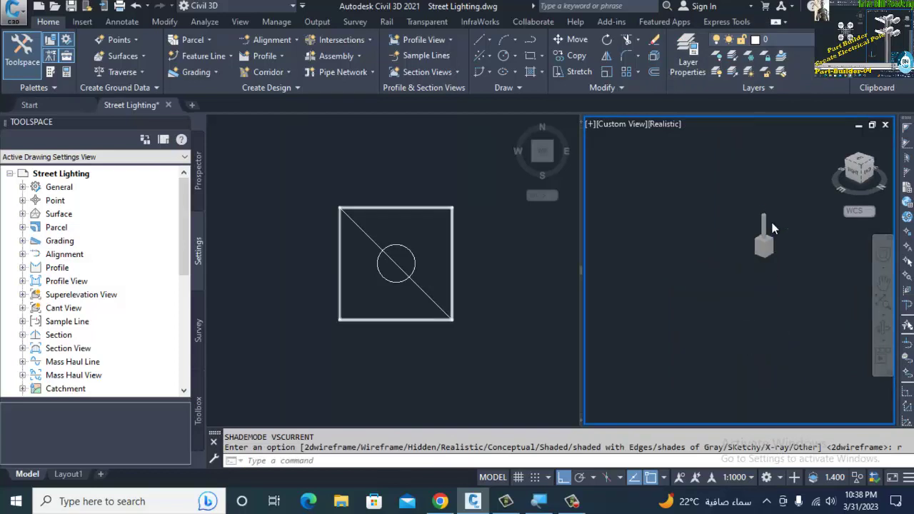
pyautogui.scroll(2, 780, 211)
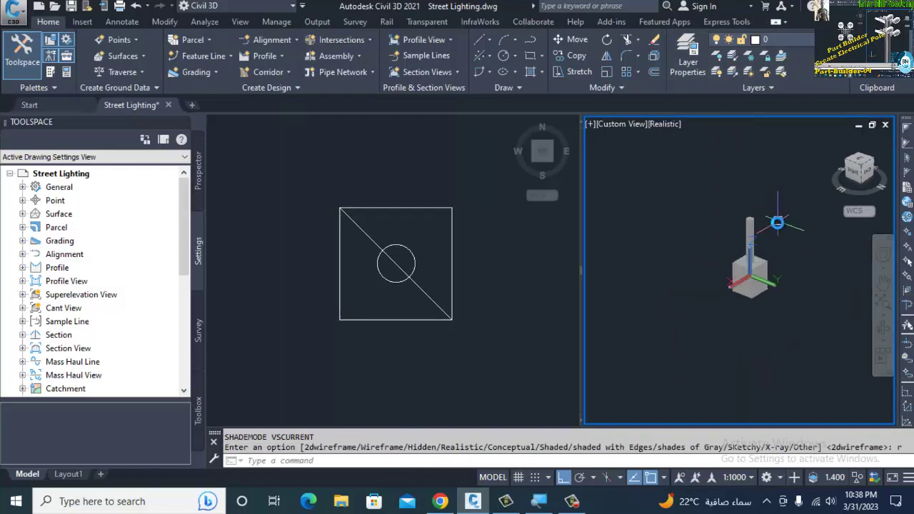
pyautogui.write('z')
pyautogui.press('Return')
pyautogui.click(787, 181)
pyautogui.click(675, 317)
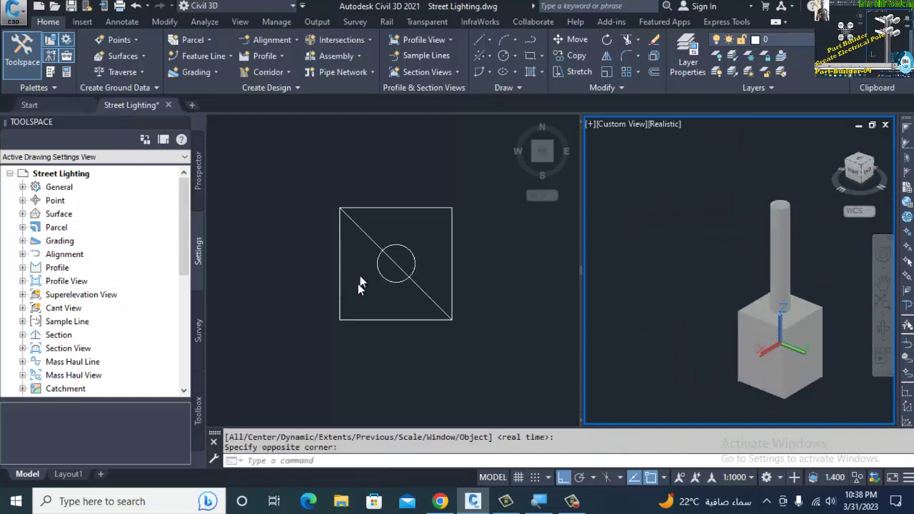
# Switch to Chrome and check the pole height specification on the IndiaMART mild steel street light poles page.
pyautogui.click(423, 267)
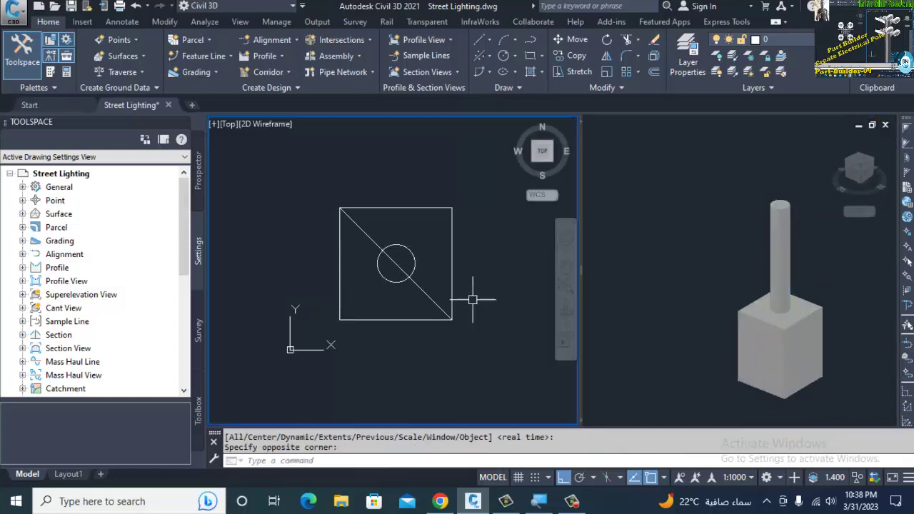
pyautogui.click(440, 501)
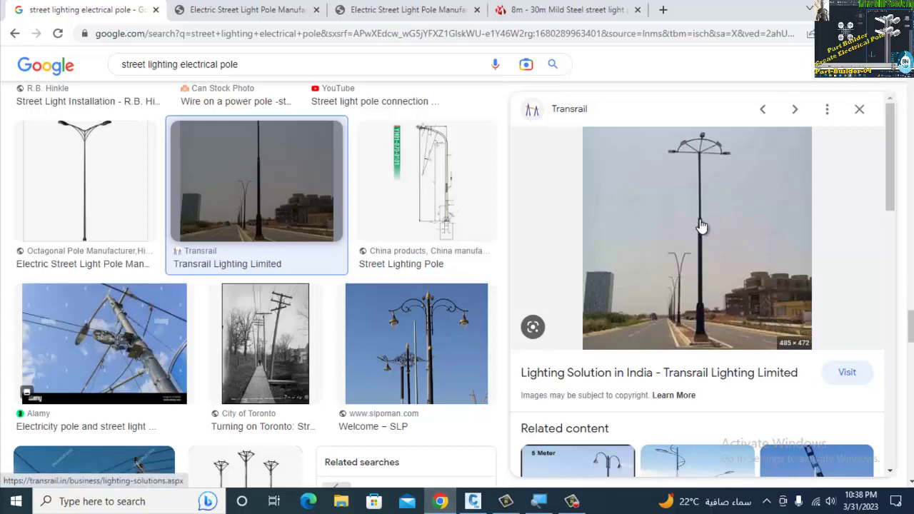
pyautogui.click(540, 11)
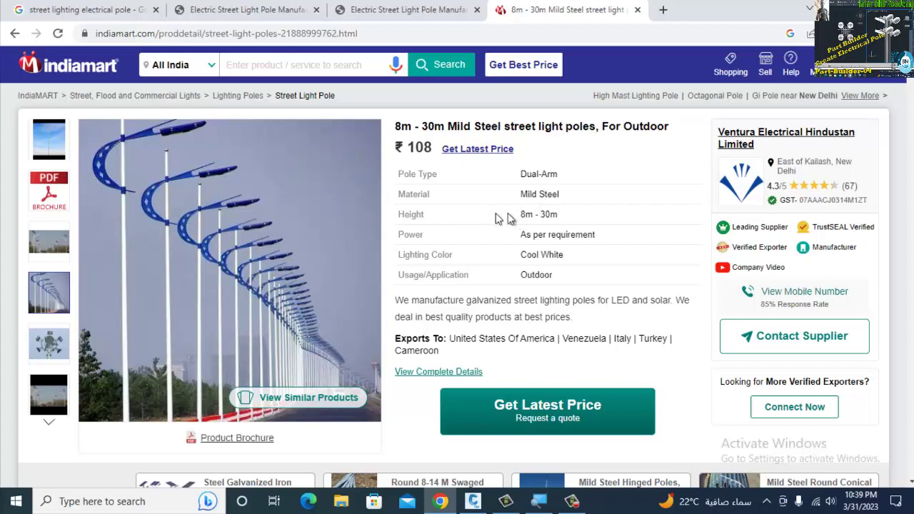
# Switch to Civil 3D and draw a circle of diameter 100 in the top view, concentric with the existing cylinder.
pyautogui.hotkey('alt', 'Tab')
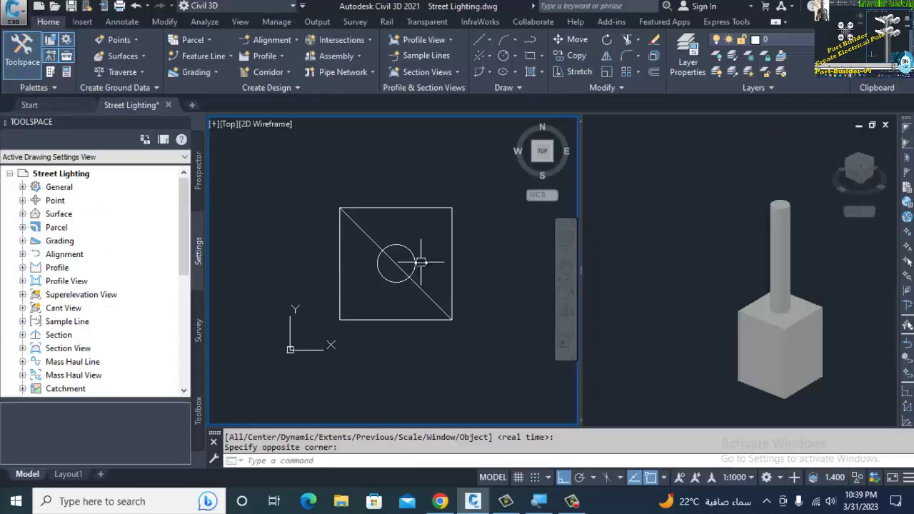
pyautogui.write('c')
pyautogui.press('Escape')
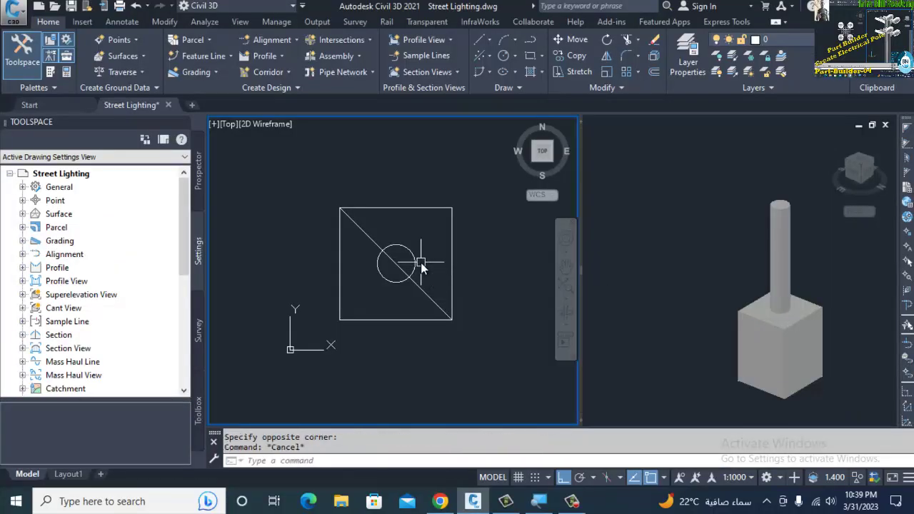
pyautogui.write('c')
pyautogui.press('Return')
pyautogui.write('cen')
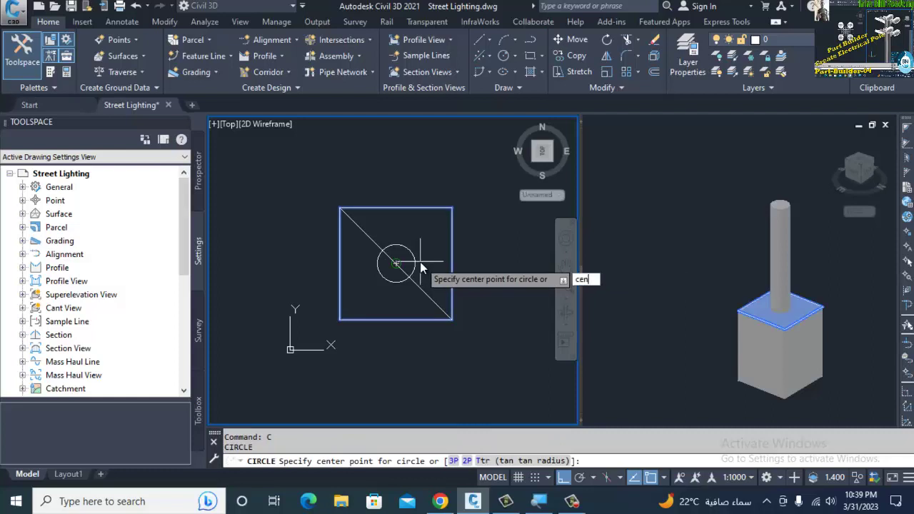
pyautogui.press('Return')
pyautogui.click(417, 267)
pyautogui.write('d')
pyautogui.press('Return')
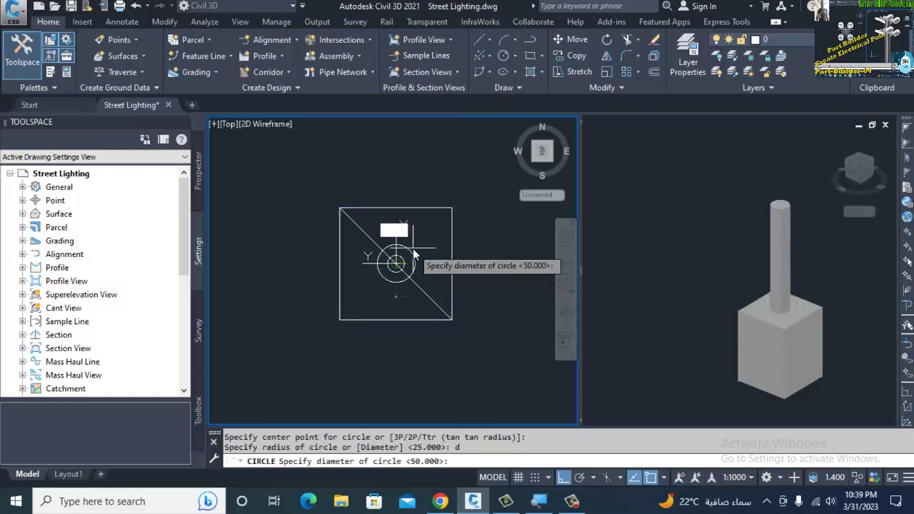
pyautogui.write('100')
pyautogui.press('Return')
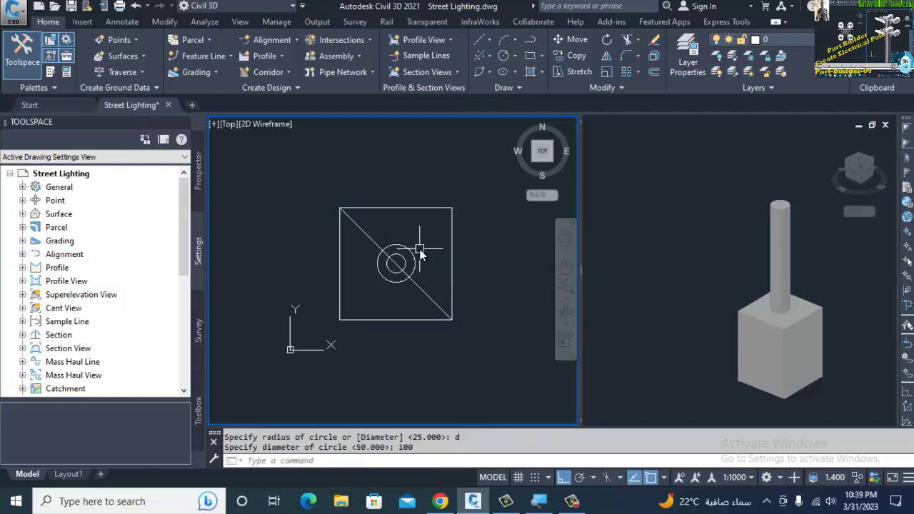
# Extrude the 100 diameter circle to a height of 3000.
pyautogui.write('ext')
pyautogui.press('Return')
pyautogui.click(404, 259)
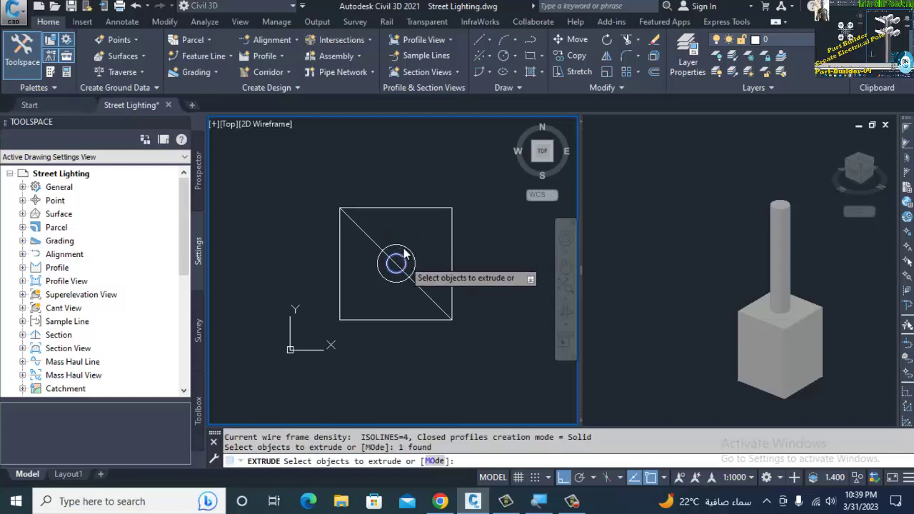
pyautogui.press('Return')
pyautogui.write('3')
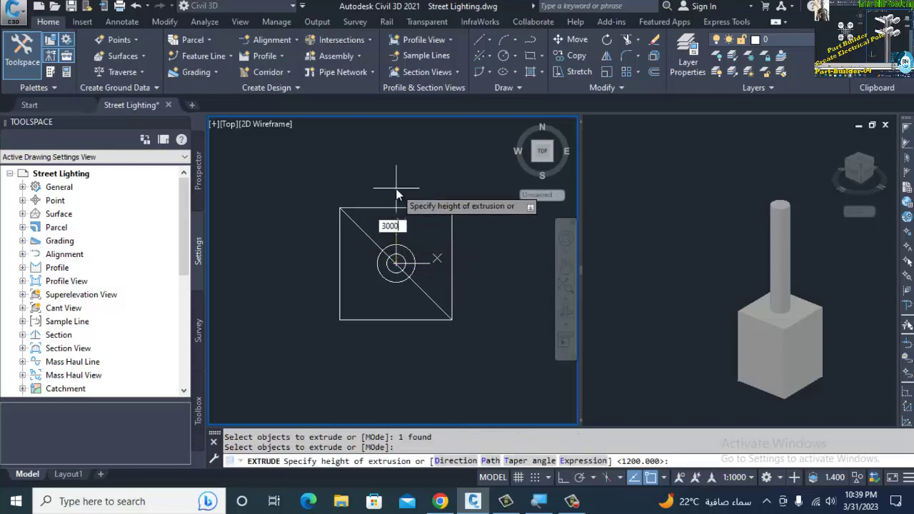
pyautogui.write('000')
pyautogui.press('Return')
# Set the visual style of the 3D viewport back to 2D Wireframe to expose the cylinders' bottom circles.
pyautogui.click(836, 265)
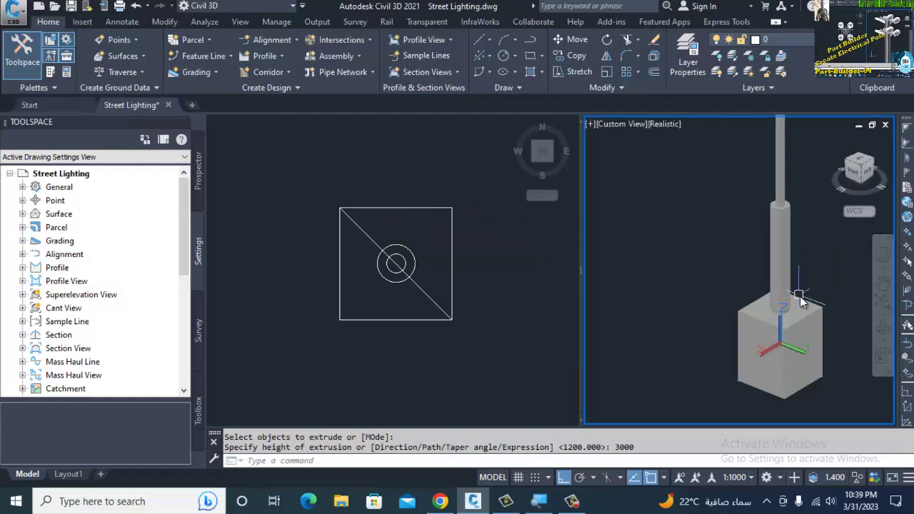
pyautogui.click(798, 299)
pyautogui.scroll(-2, 757, 214)
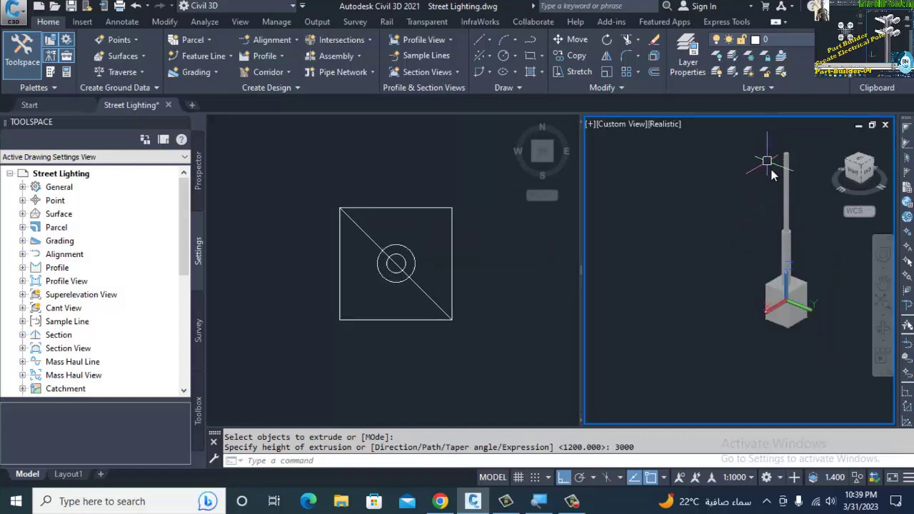
pyautogui.write('sha')
pyautogui.press('Return')
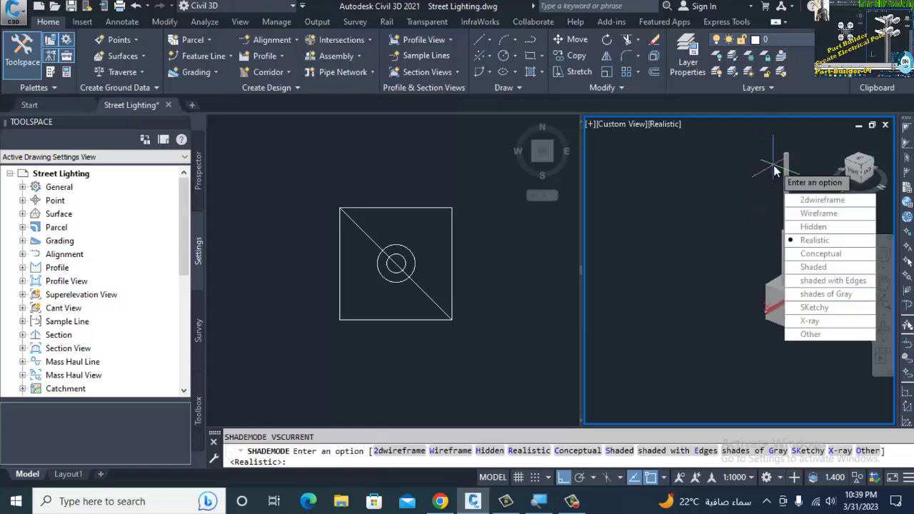
pyautogui.write('2d')
pyautogui.press('Return')
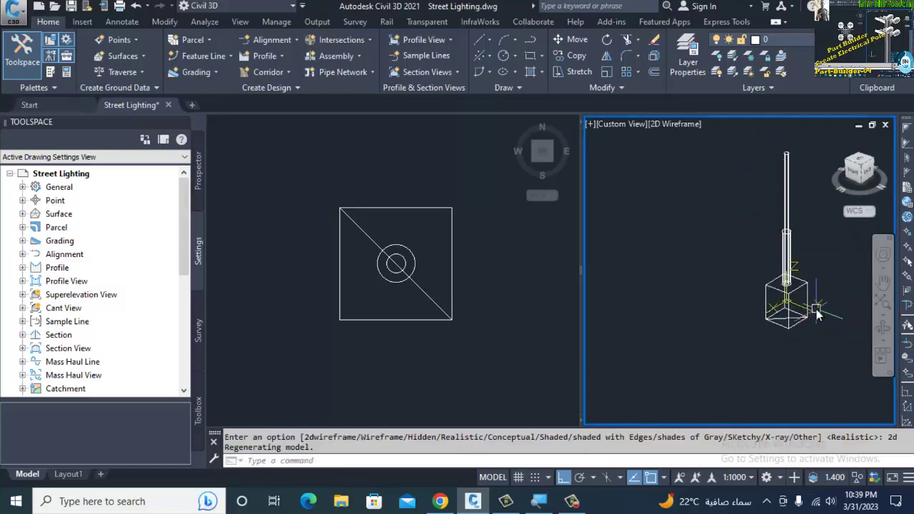
pyautogui.scroll(10, 817, 314)
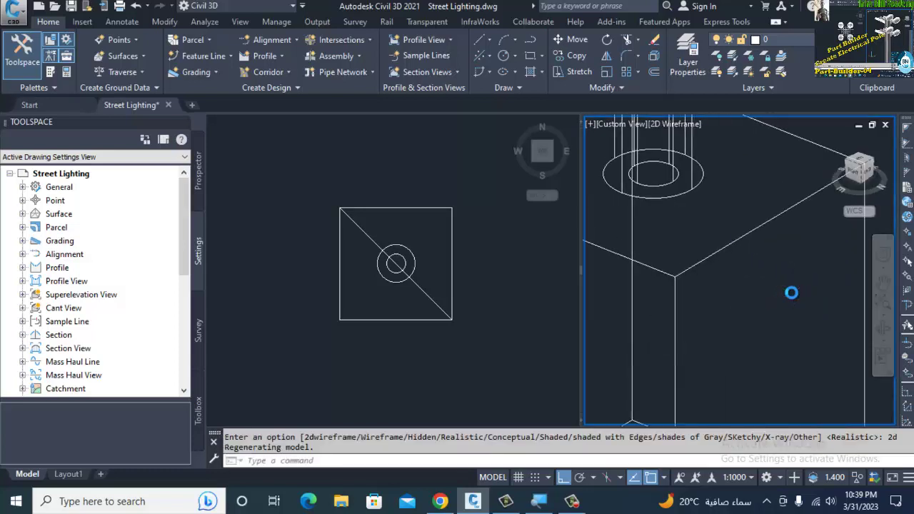
pyautogui.scroll(-6, 791, 292)
# Move the thinner cylinder from the center of its bottom circle to the top center of the thicker cylinder.
pyautogui.click(403, 278)
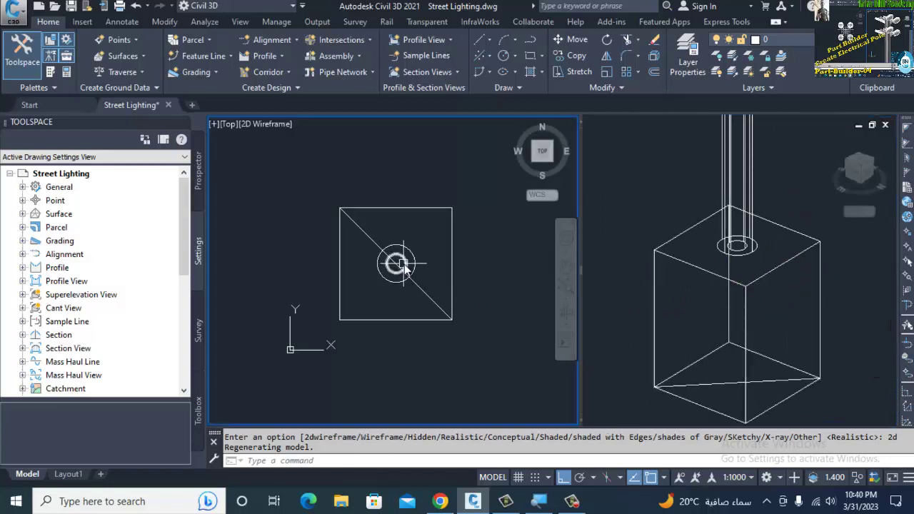
pyautogui.click(403, 264)
pyautogui.click(795, 248)
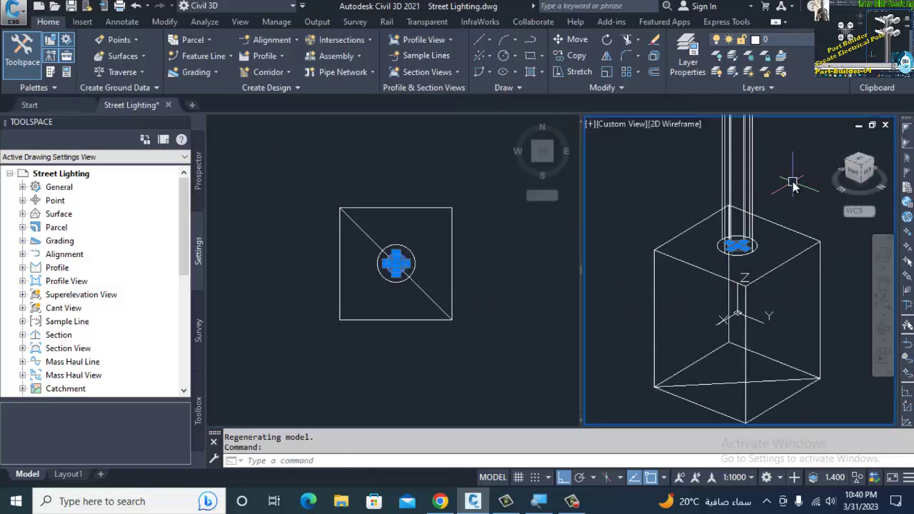
pyautogui.scroll(-3, 788, 204)
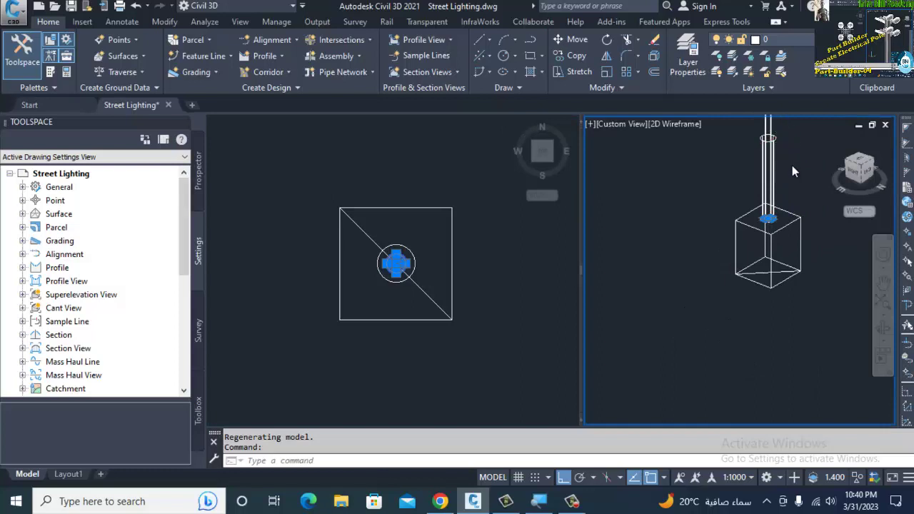
pyautogui.scroll(2, 791, 165)
pyautogui.write('m')
pyautogui.press('Return')
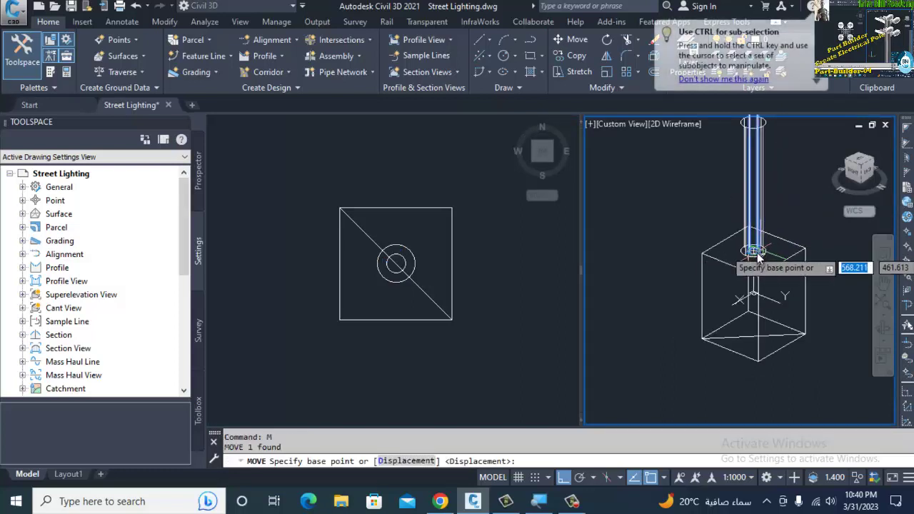
pyautogui.write('cen')
pyautogui.press('Return')
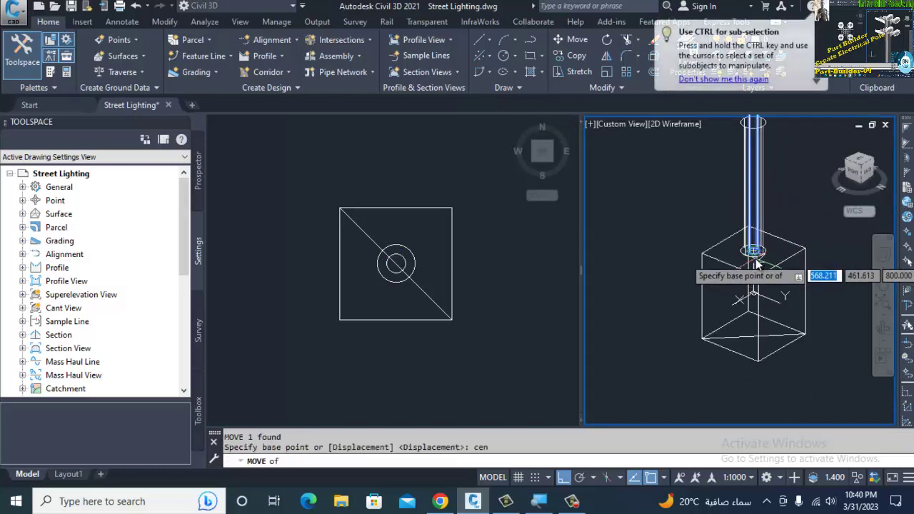
pyautogui.click(753, 254)
pyautogui.write('cen')
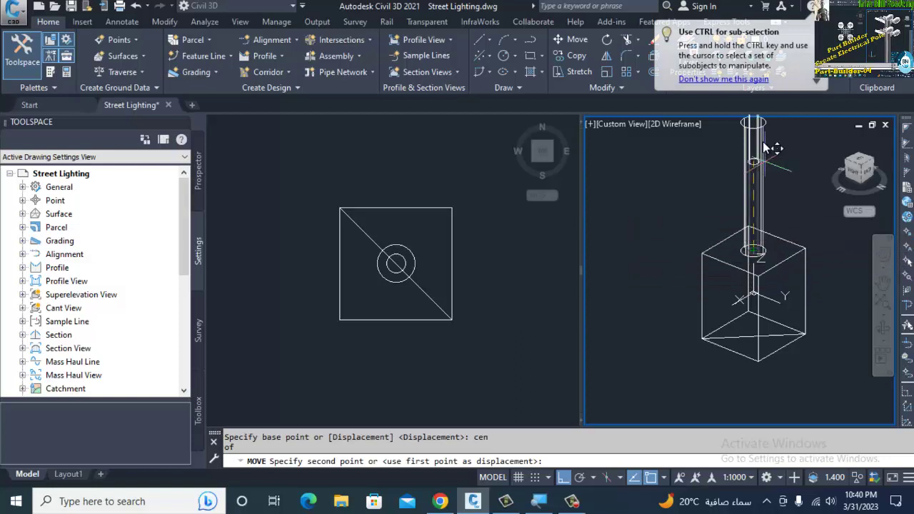
pyautogui.press('Return')
pyautogui.moveTo(745, 185); pyautogui.dragTo(742, 244, button='middle')
pyautogui.click(744, 183)
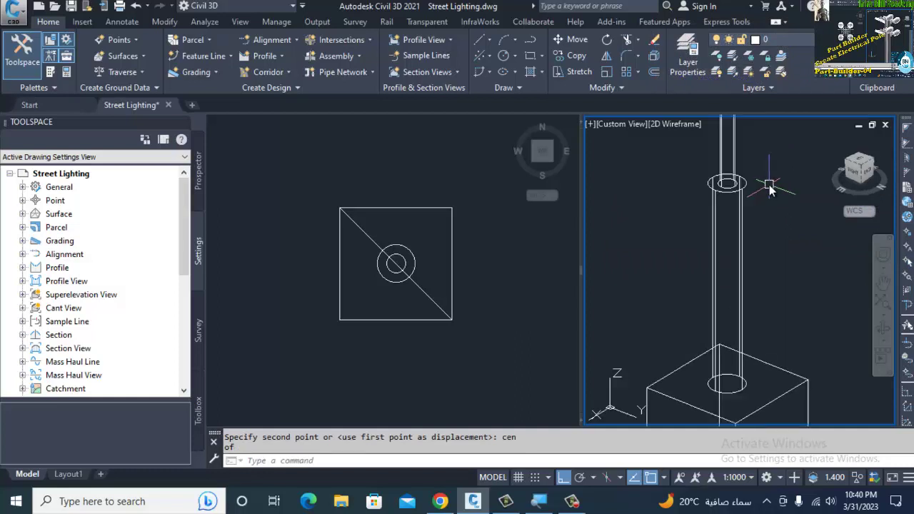
# Set the visual style of the 3D viewport to Conceptual.
pyautogui.scroll(5, 769, 187)
pyautogui.press('Escape')
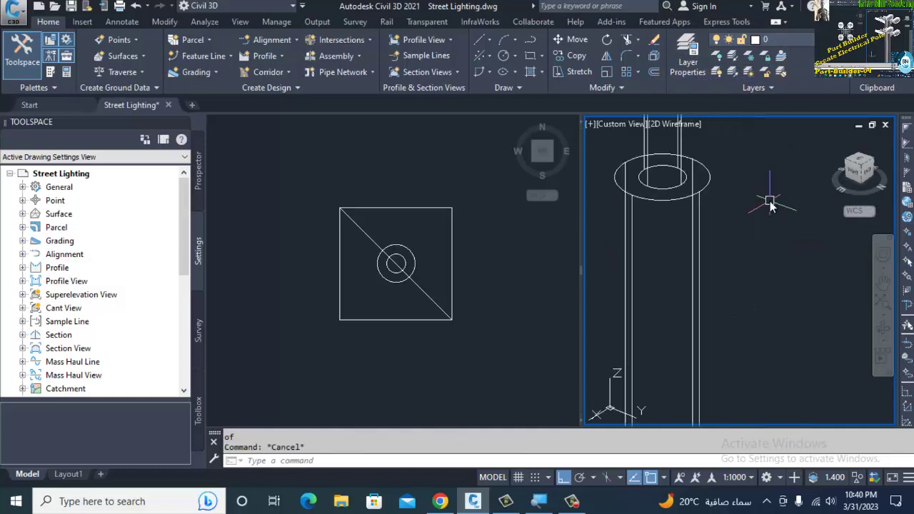
pyautogui.write('shademode')
pyautogui.press('Return')
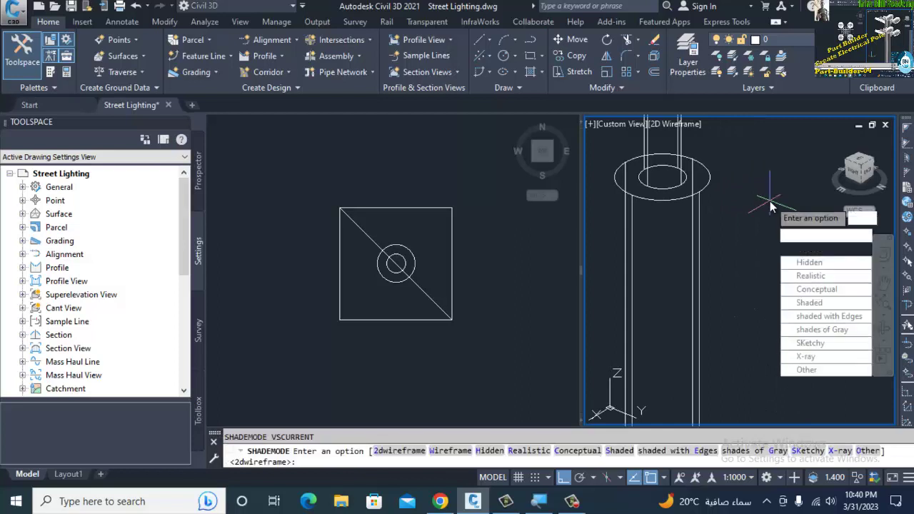
pyautogui.write('c')
pyautogui.press('Return')
# Examine the full height of the stacked pole on its square base in the 3D and top views.
pyautogui.write('z')
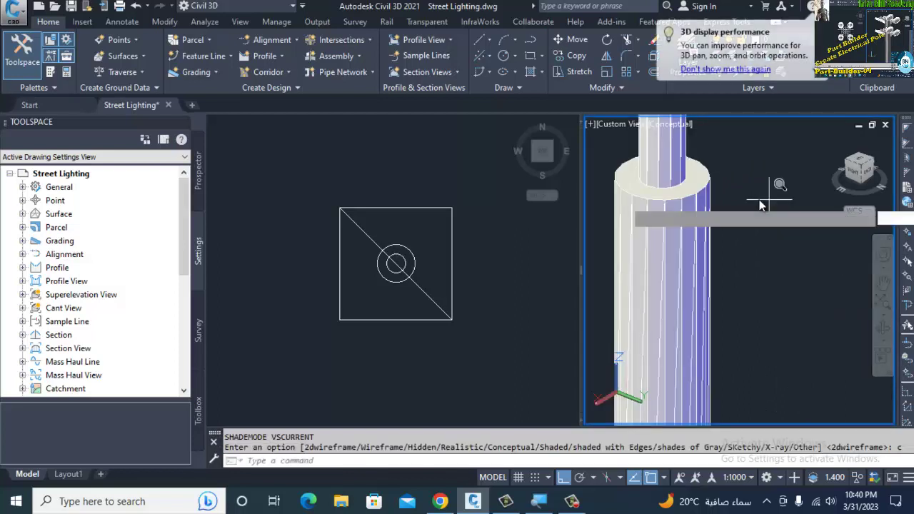
pyautogui.press('Return')
pyautogui.press('Return')
pyautogui.moveTo(769, 205); pyautogui.dragTo(750, 180)
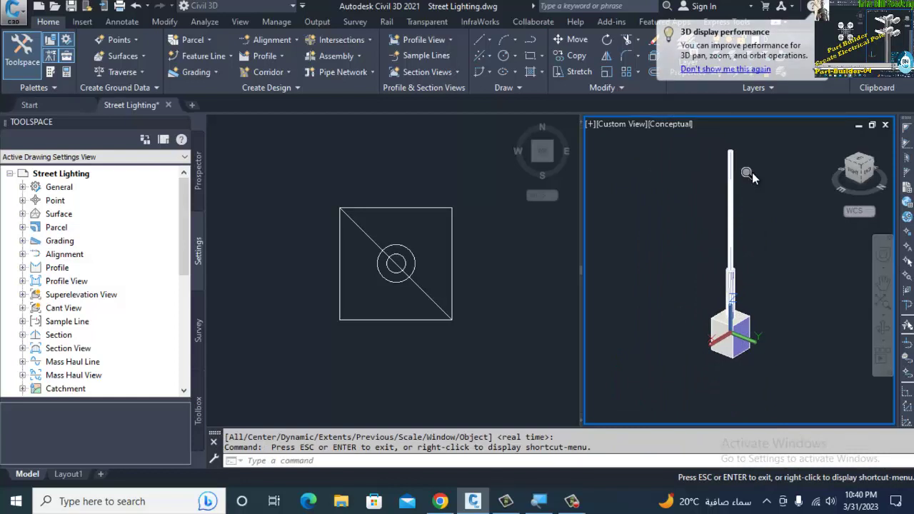
pyautogui.press('Escape')
pyautogui.write('p')
pyautogui.press('Return')
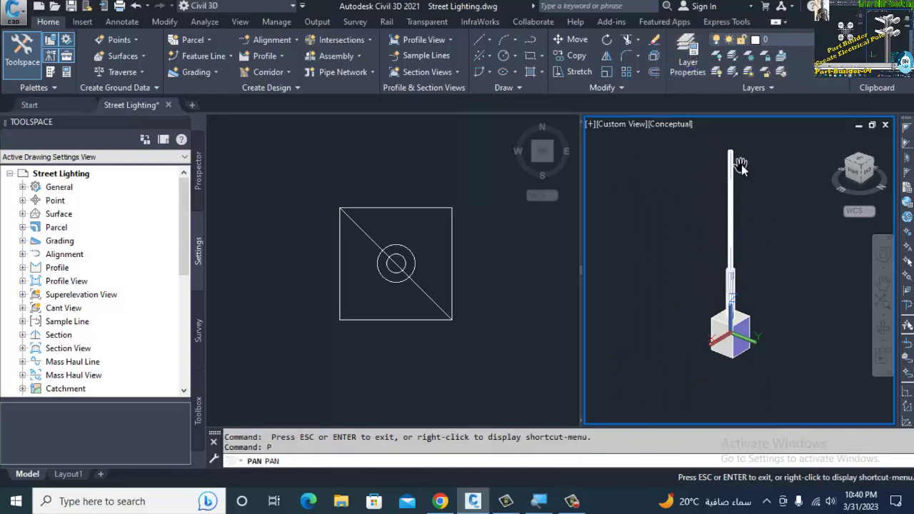
pyautogui.moveTo(741, 166); pyautogui.dragTo(738, 198)
pyautogui.press('Escape')
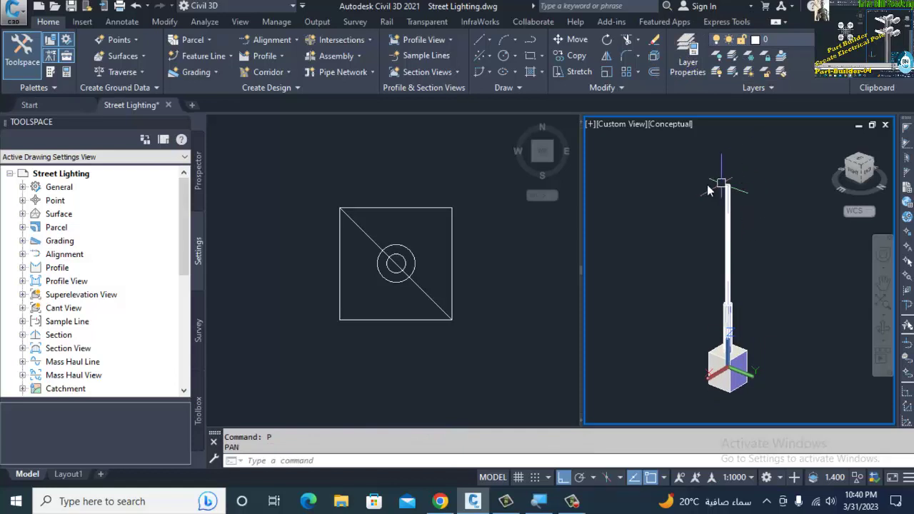
pyautogui.click(455, 297)
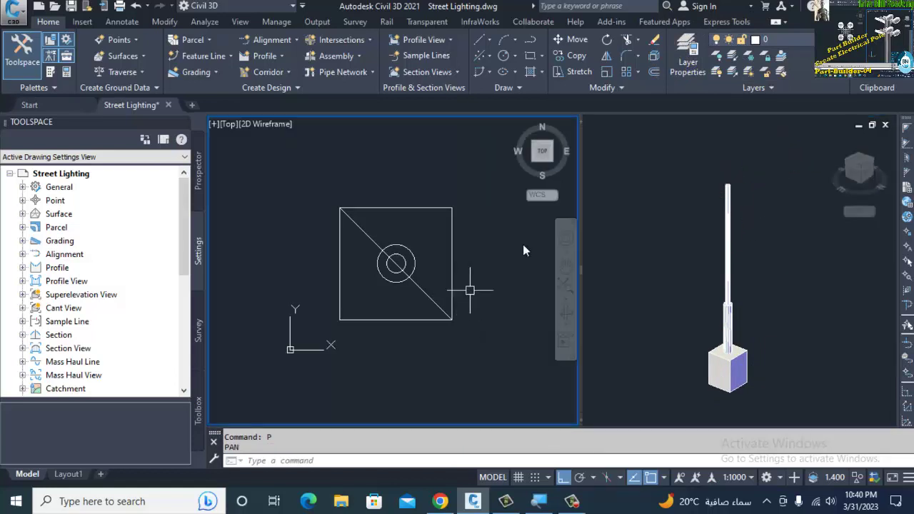
pyautogui.click(719, 239)
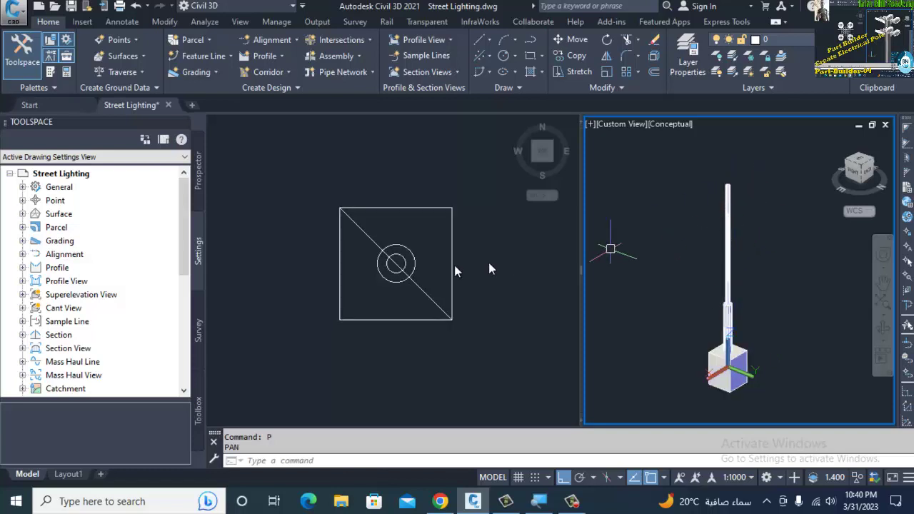
pyautogui.scroll(4, 416, 281)
pyautogui.scroll(-4, 470, 260)
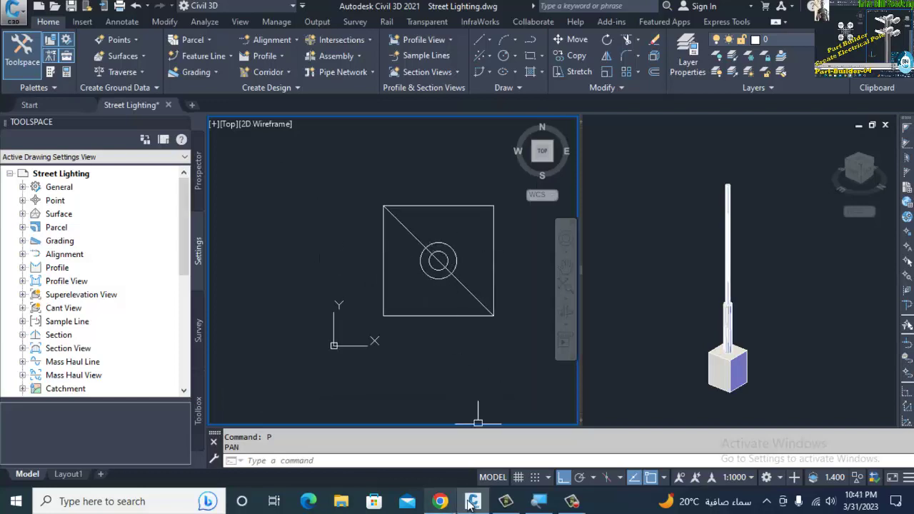
# Switch to Chrome and check the arm arrangement of the Electric Street Light Pole on the Octagonal Poles page.
pyautogui.click(440, 501)
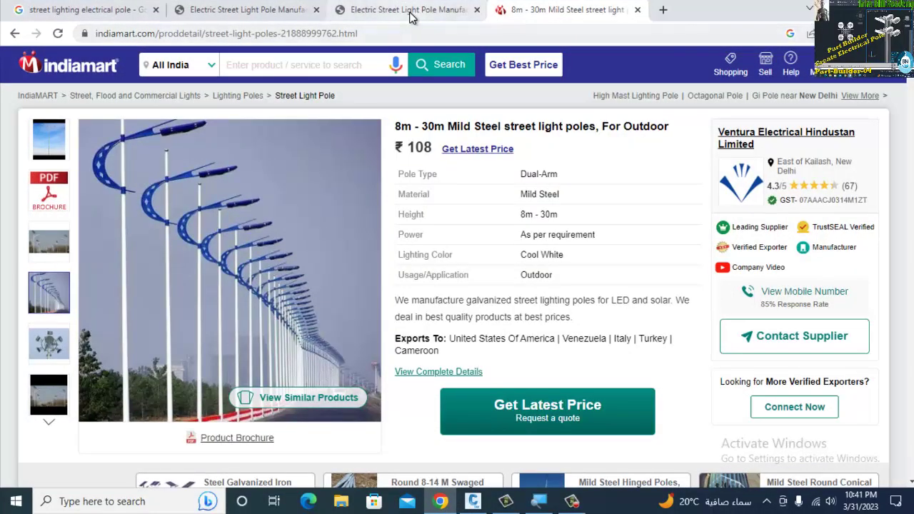
pyautogui.click(410, 15)
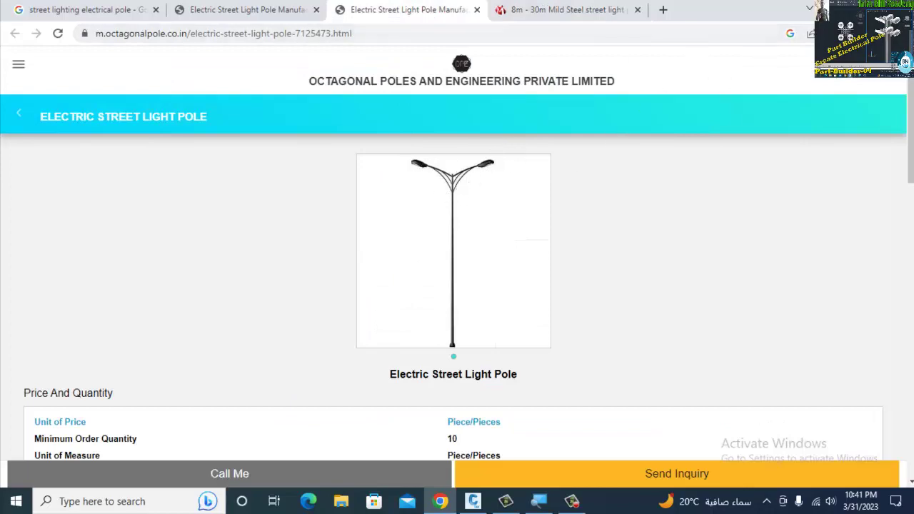
# Switch to Civil 3D and draw a closed triangular polyline in the top view, from the pole's center to just beyond the base's east edge.
pyautogui.hotkey('alt', 'Tab')
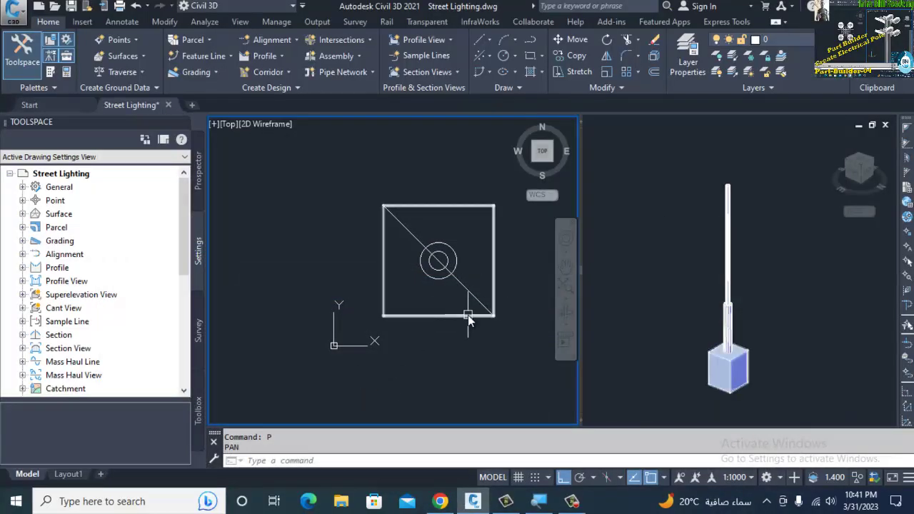
pyautogui.moveTo(468, 315)
pyautogui.write('pl')
pyautogui.press('Return')
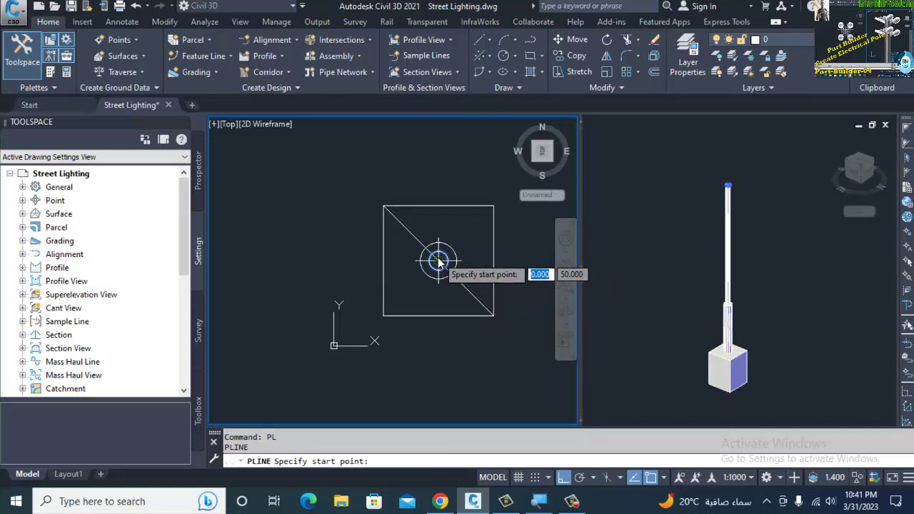
pyautogui.click(437, 262)
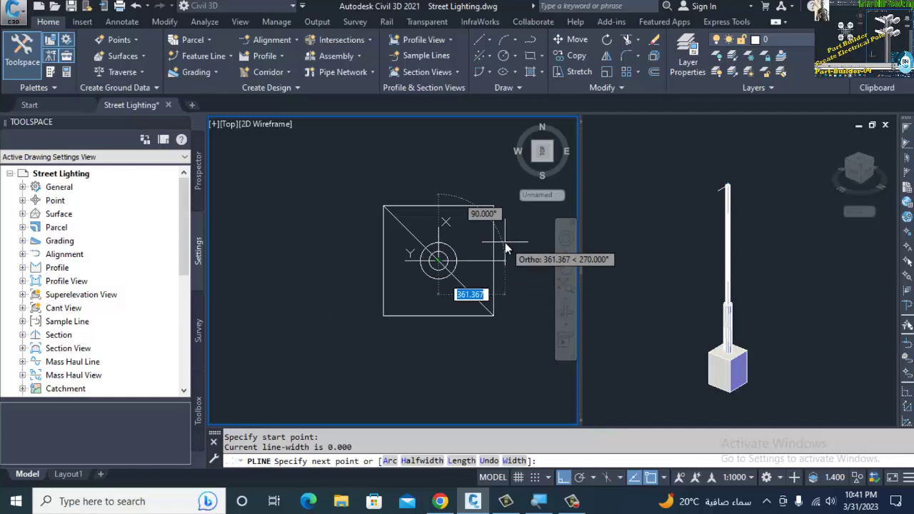
pyautogui.press('F8')
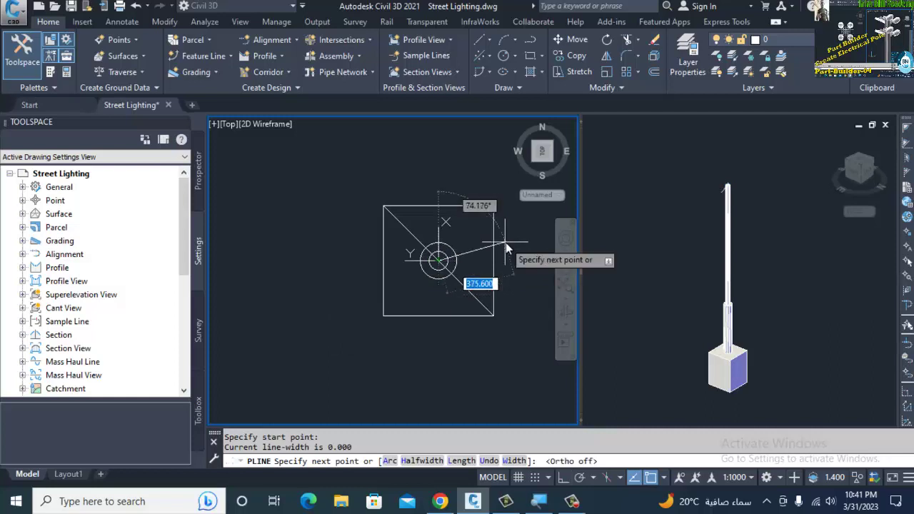
pyautogui.click(510, 238)
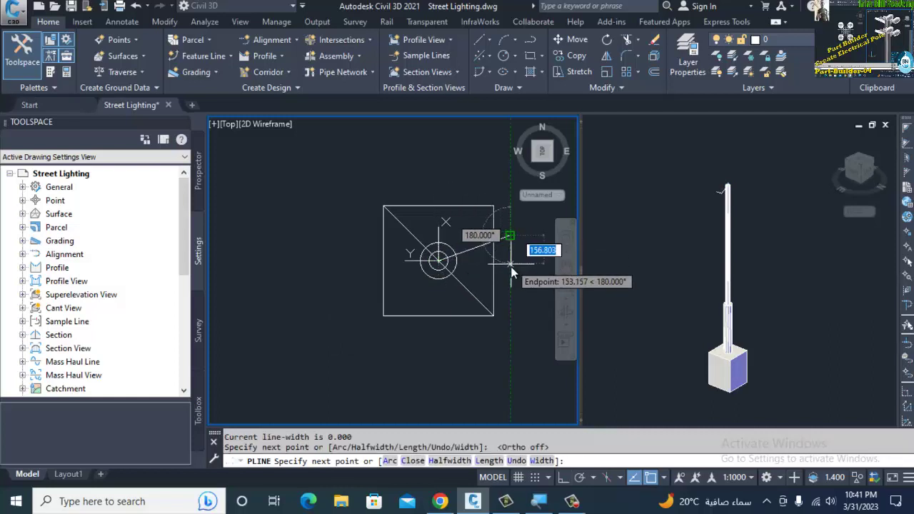
pyautogui.click(510, 284)
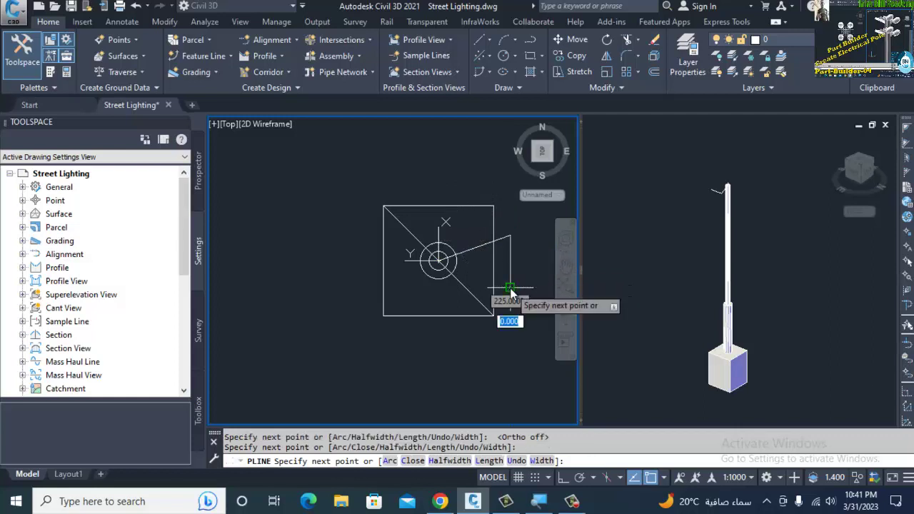
pyautogui.write('c')
pyautogui.press('Return')
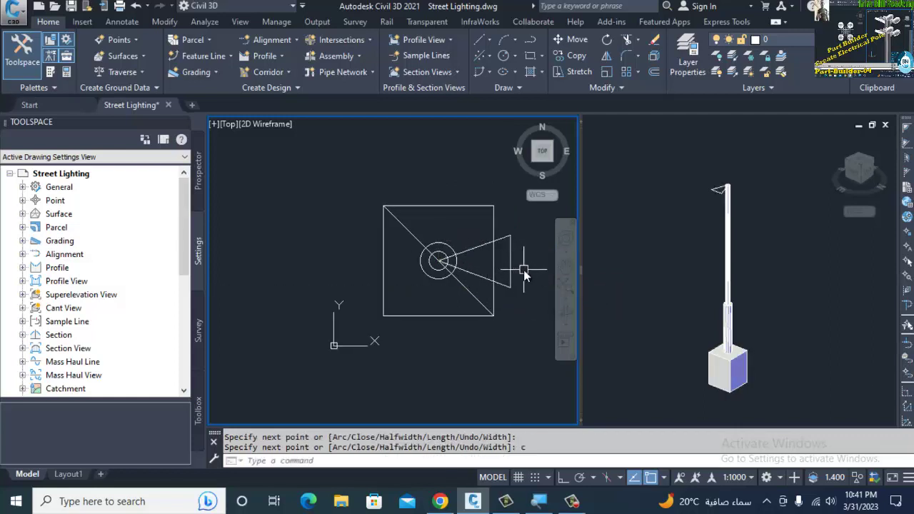
# Extrude the triangular polyline to a height of 10.
pyautogui.write('ext')
pyautogui.press('Return')
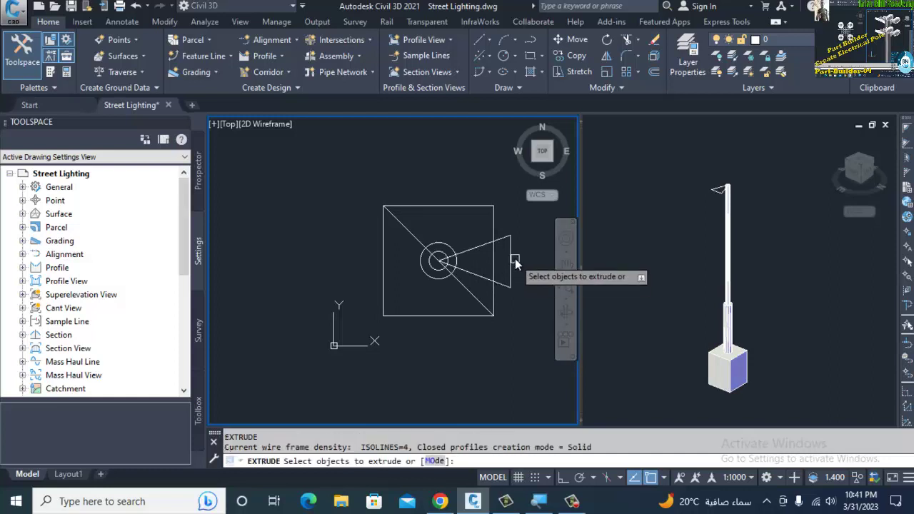
pyautogui.click(514, 258)
pyautogui.press('Return')
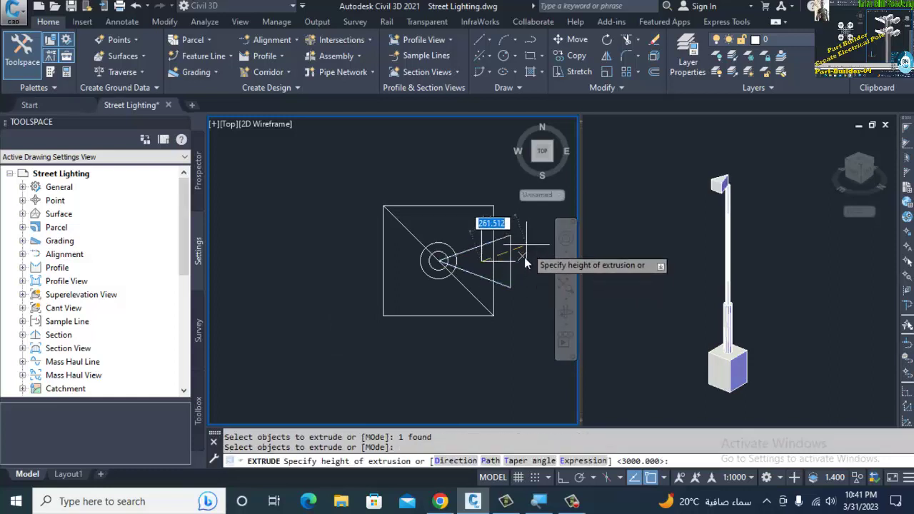
pyautogui.write('10')
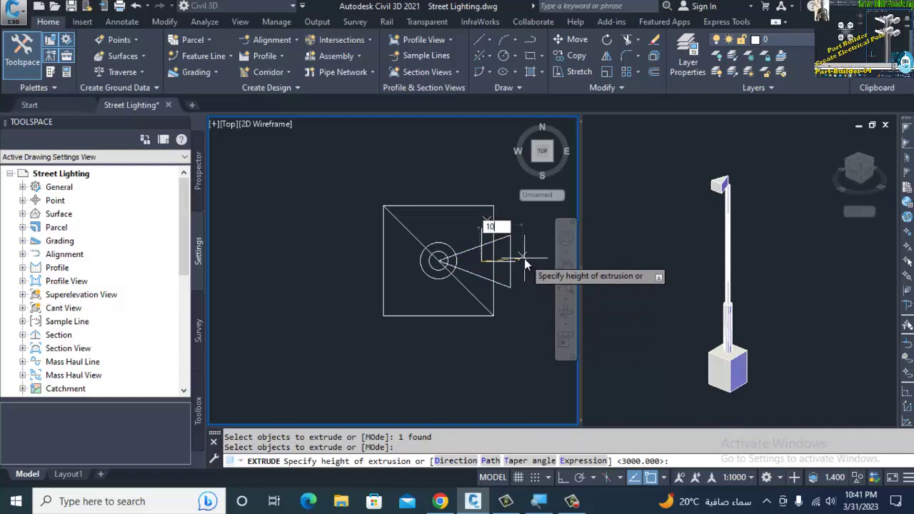
pyautogui.press('Return')
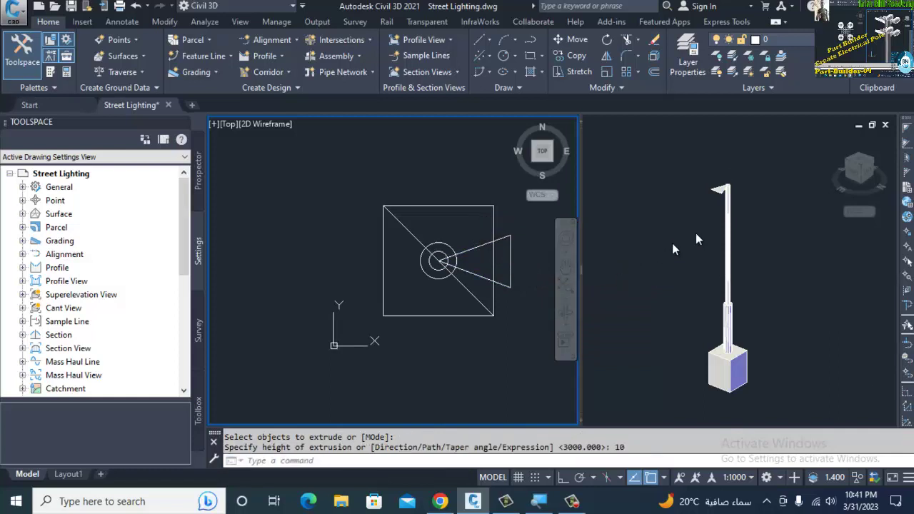
# Mirror the triangular top plate in the top view about a vertical line through the pole's center, with ortho on, keeping the original.
pyautogui.click(697, 240)
pyautogui.write('z')
pyautogui.press('Return')
pyautogui.click(740, 169)
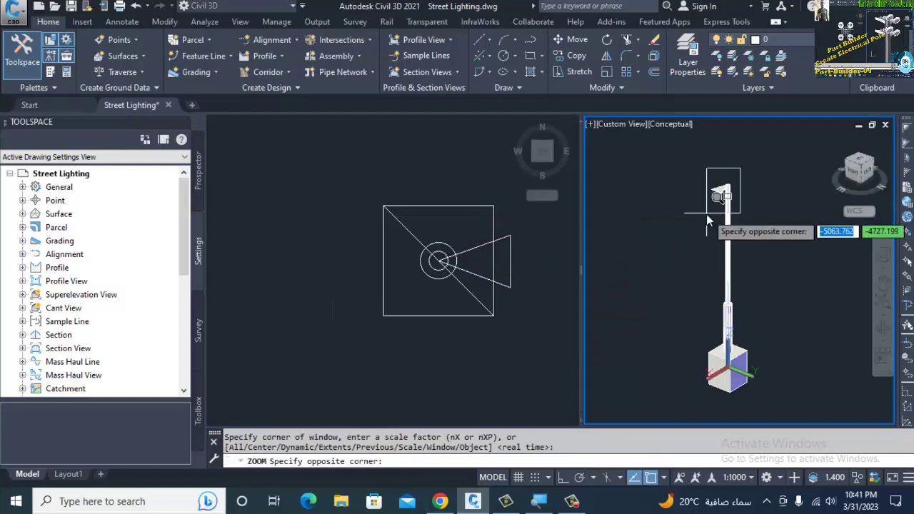
pyautogui.click(706, 214)
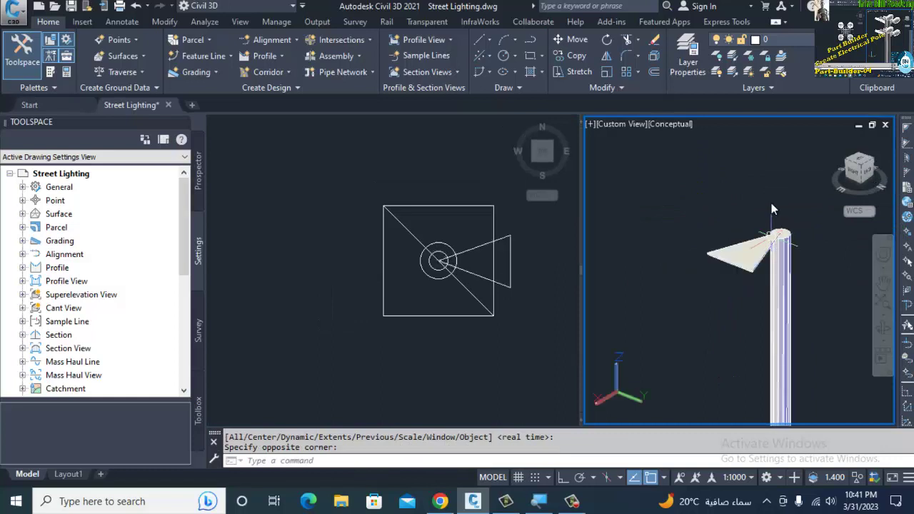
pyautogui.click(532, 291)
pyautogui.click(525, 270)
pyautogui.click(511, 285)
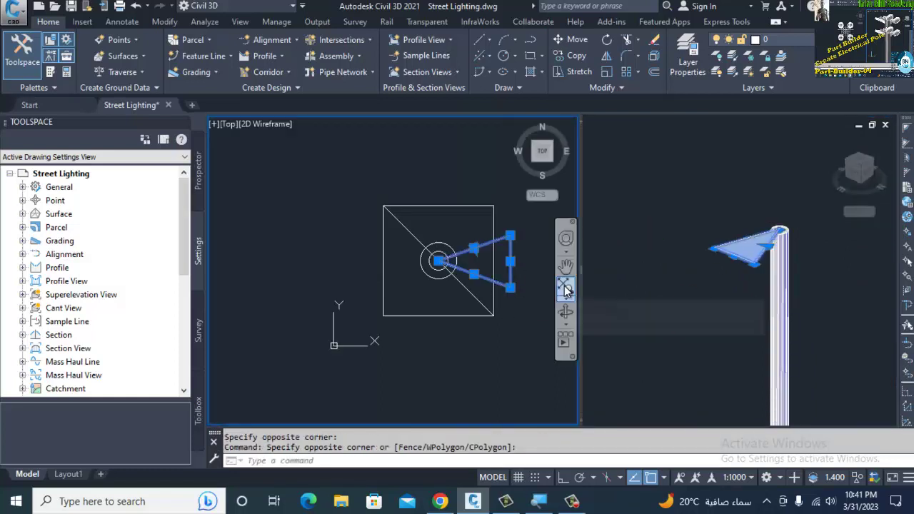
pyautogui.write('MI')
pyautogui.press('Return')
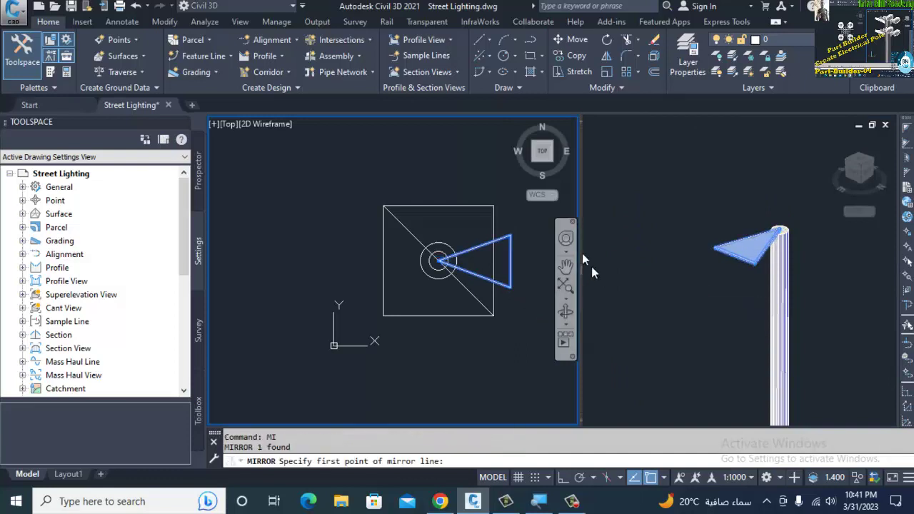
pyautogui.click(440, 263)
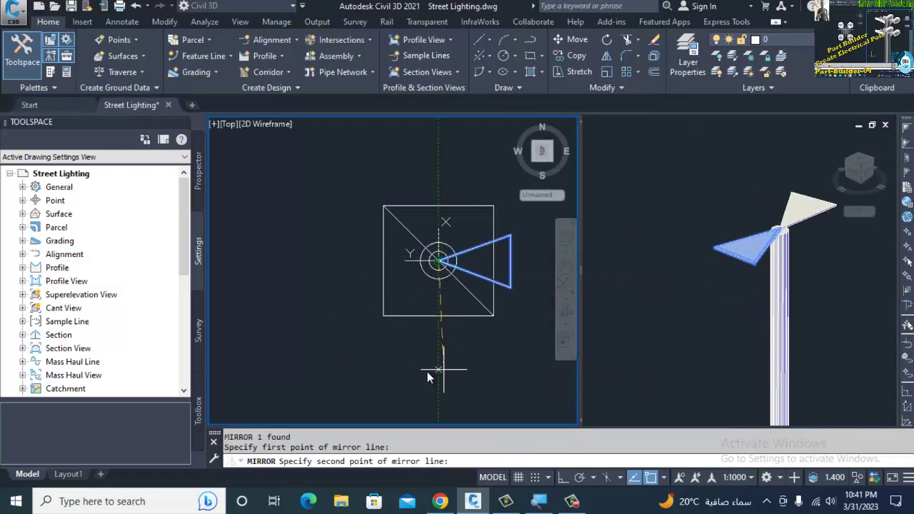
pyautogui.press('F8')
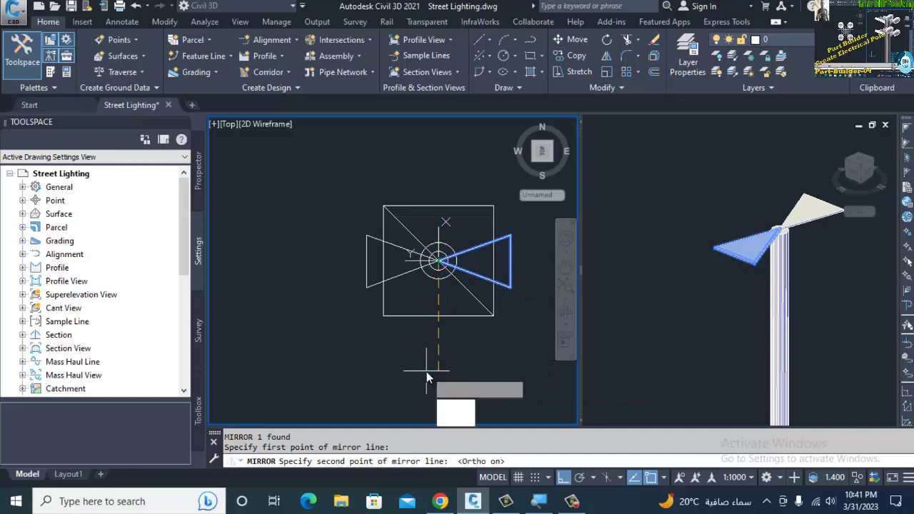
pyautogui.click(426, 371)
pyautogui.press('Return')
# Scale both triangular plates about the pole's center by reference, with reference length 1 and new length 1.5.
pyautogui.click(784, 324)
pyautogui.scroll(-3, 784, 324)
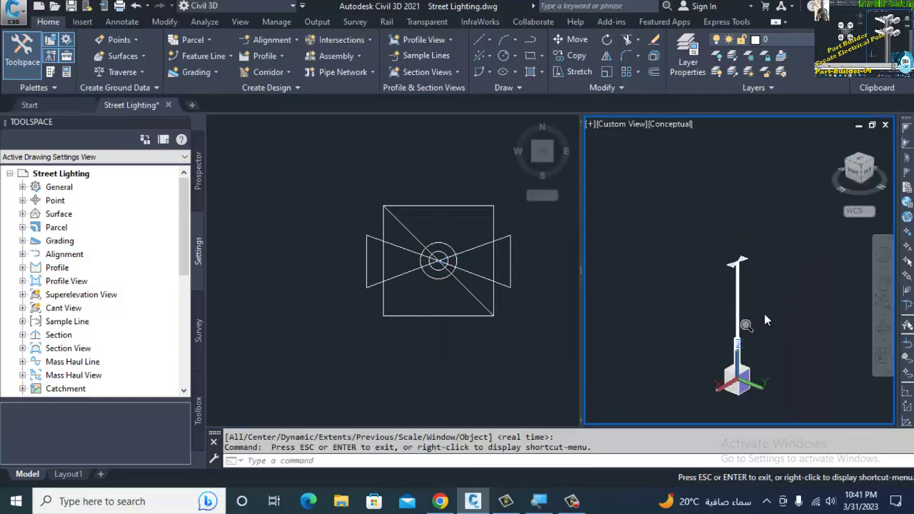
pyautogui.scroll(1, 789, 279)
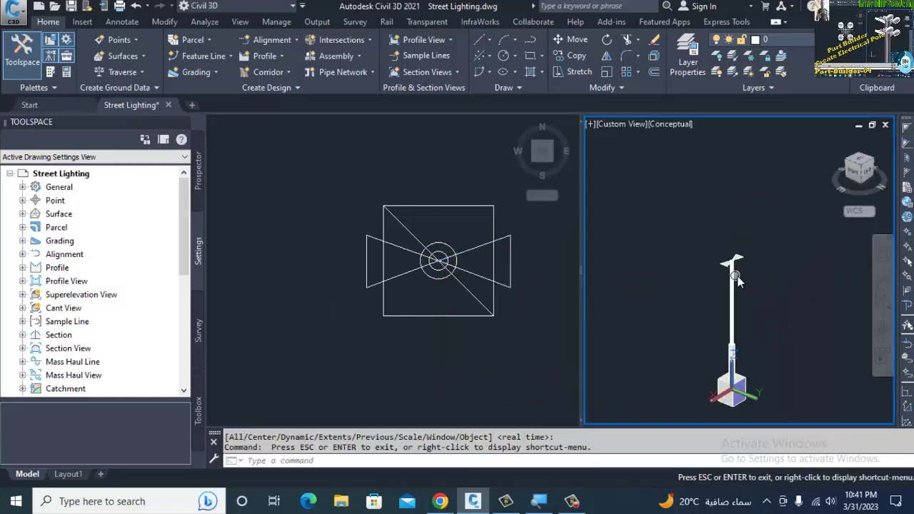
pyautogui.press('Escape')
pyautogui.click(509, 314)
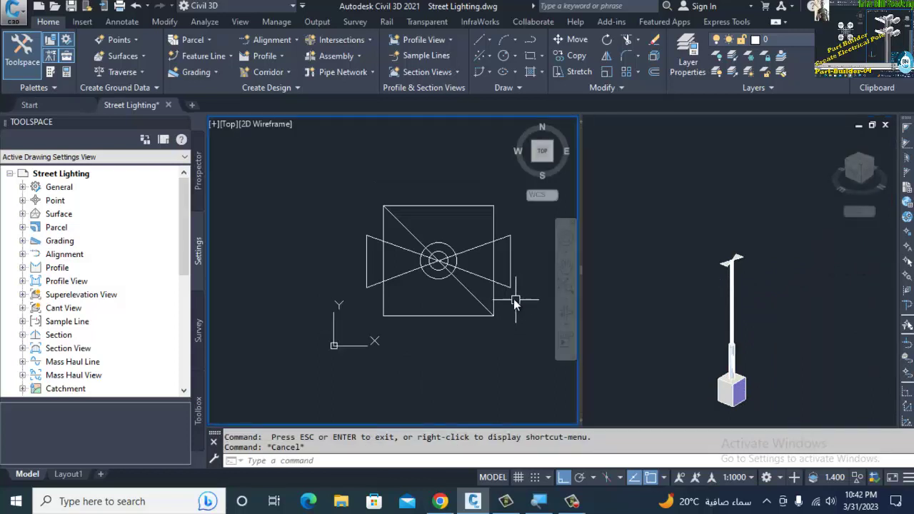
pyautogui.click(510, 288)
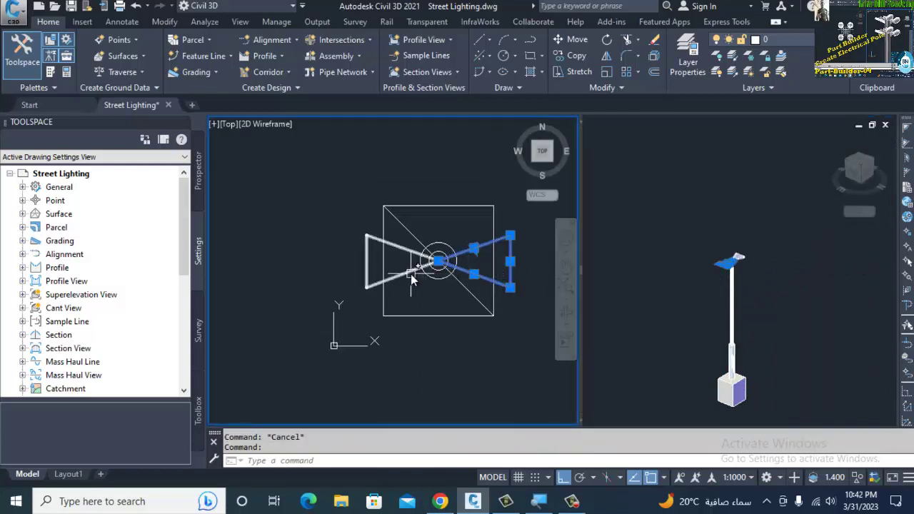
pyautogui.click(447, 266)
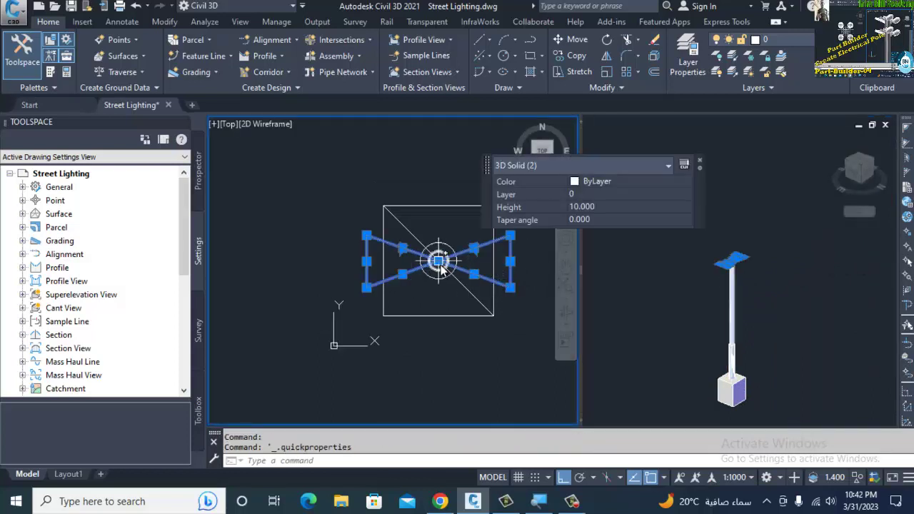
pyautogui.click(438, 262)
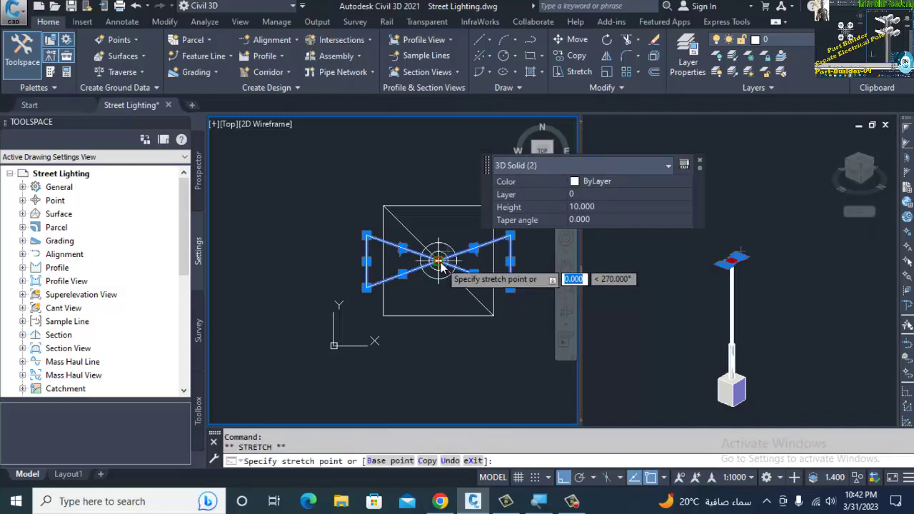
pyautogui.rightClick(441, 265)
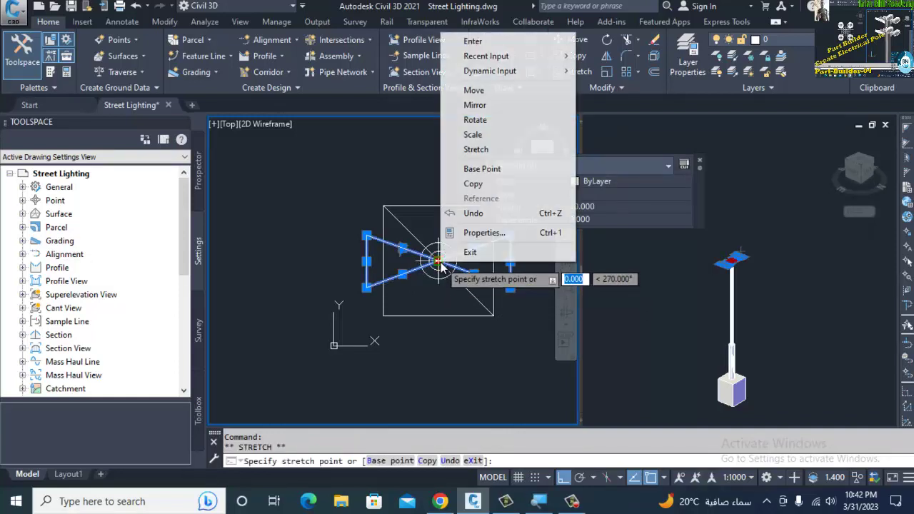
pyautogui.click(497, 135)
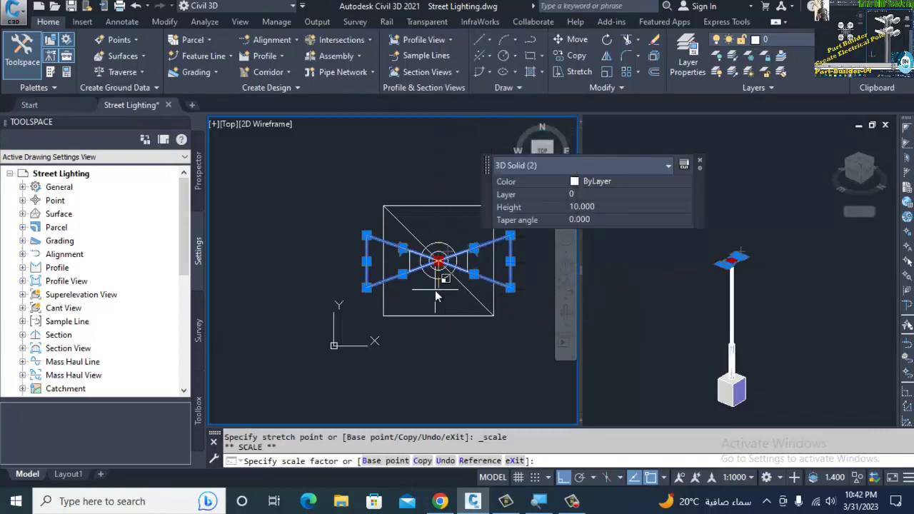
pyautogui.write('r')
pyautogui.press('Return')
pyautogui.write('1')
pyautogui.press('Return')
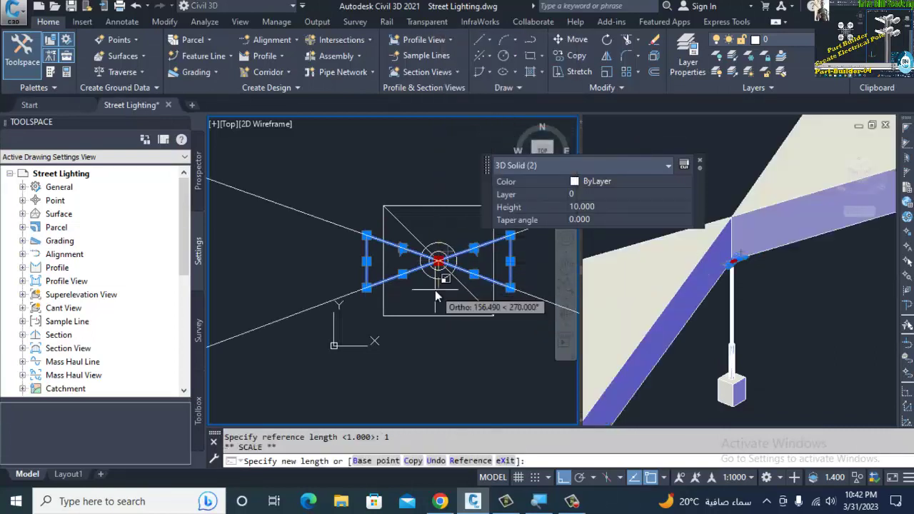
pyautogui.write('1.5')
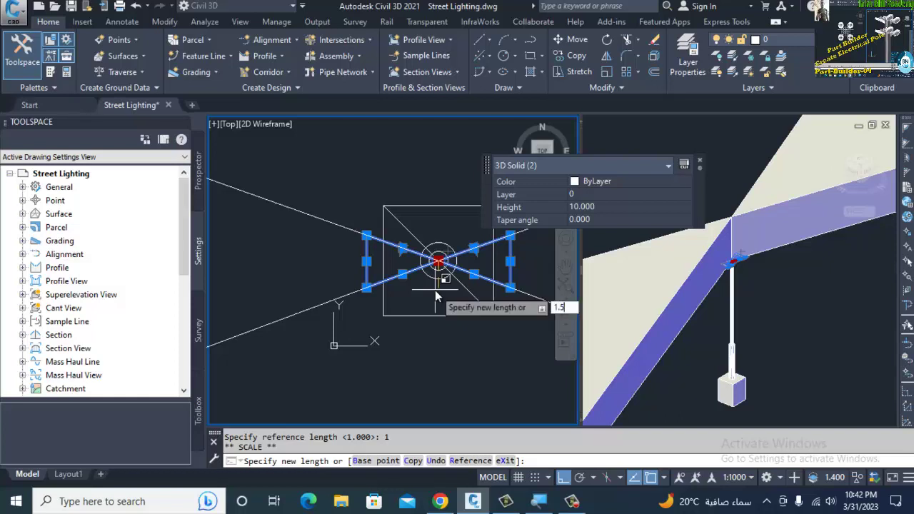
pyautogui.press('Return')
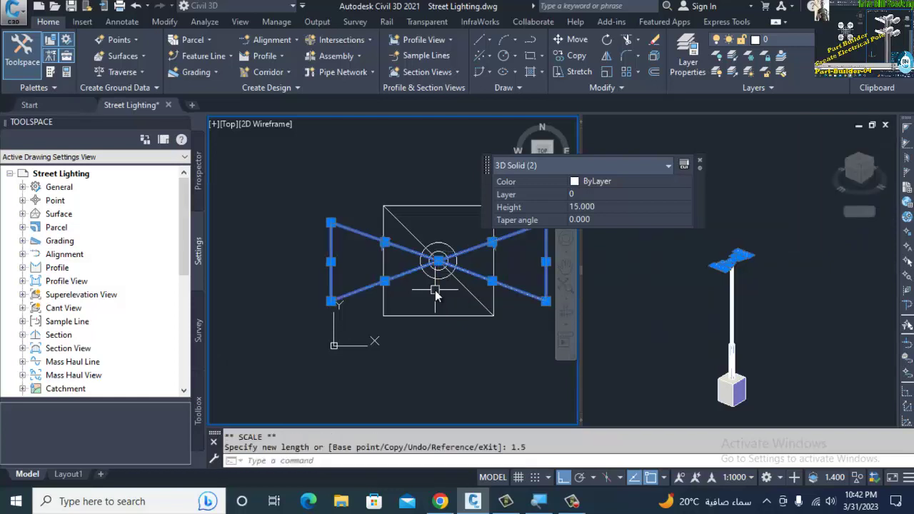
pyautogui.press('Escape')
pyautogui.press('Escape')
# Check the enlarged plates in the 3D view, then switch to Chrome and browse the "street lighting electrical pole" image results for pole head designs.
pyautogui.click(809, 267)
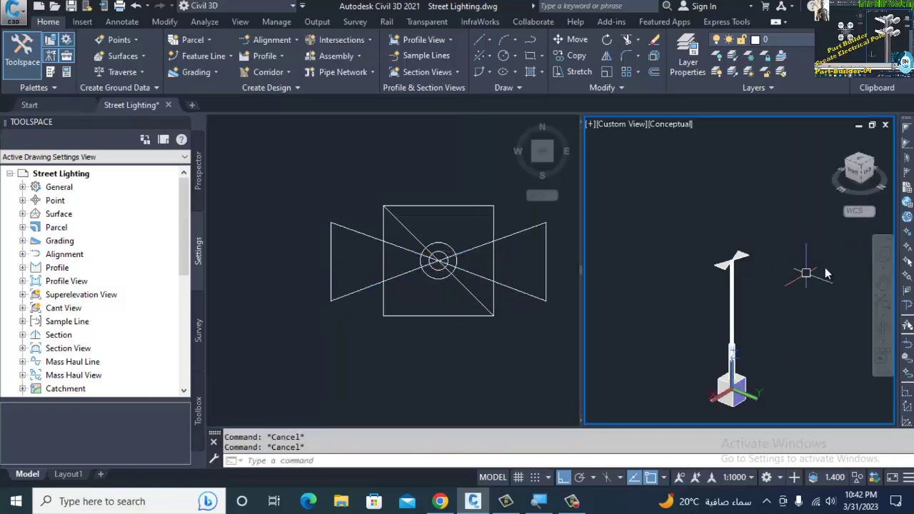
pyautogui.scroll(-2, 724, 261)
pyautogui.scroll(3, 723, 260)
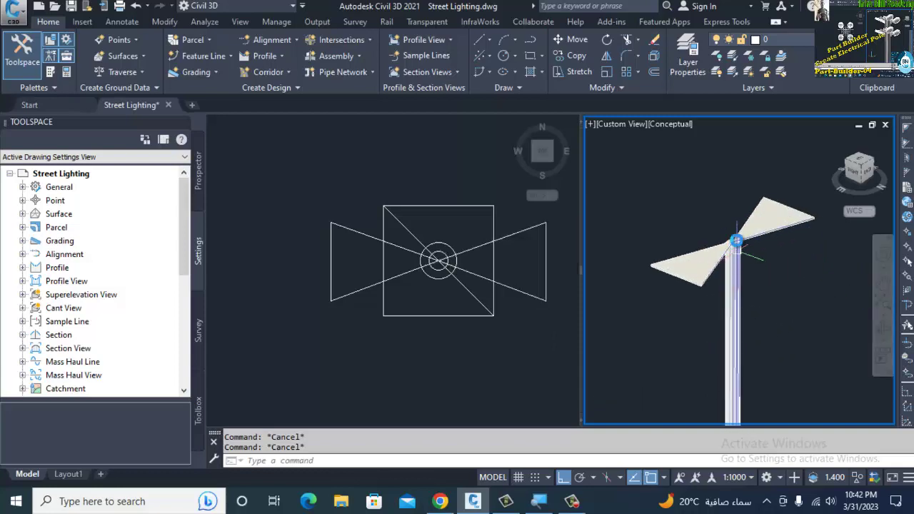
pyautogui.click(440, 502)
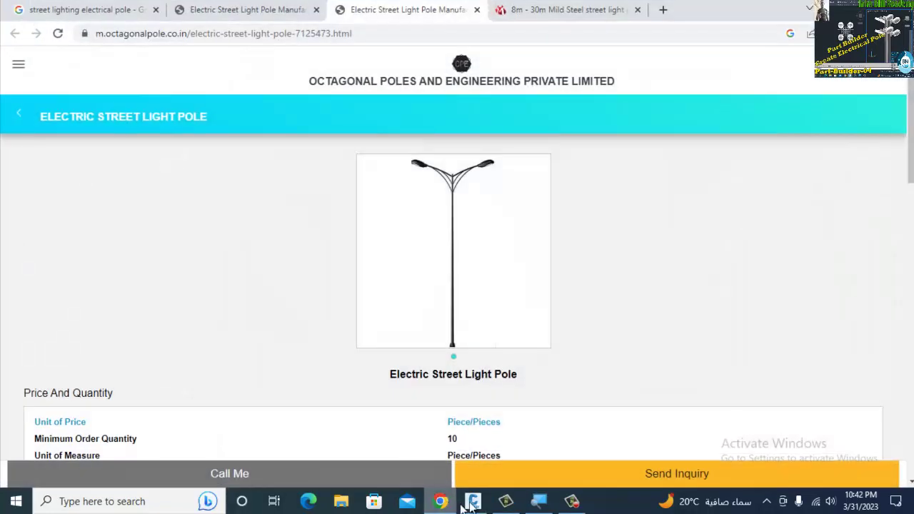
pyautogui.click(122, 9)
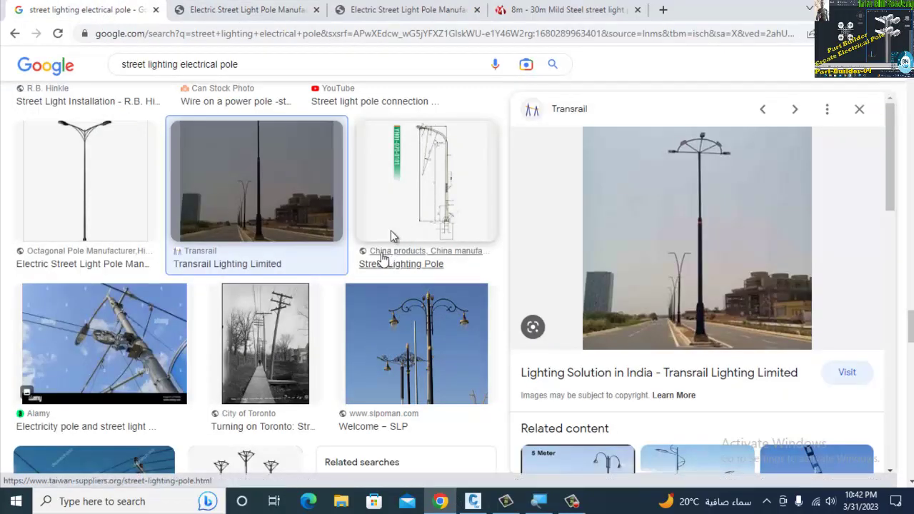
pyautogui.scroll(5, 273, 273)
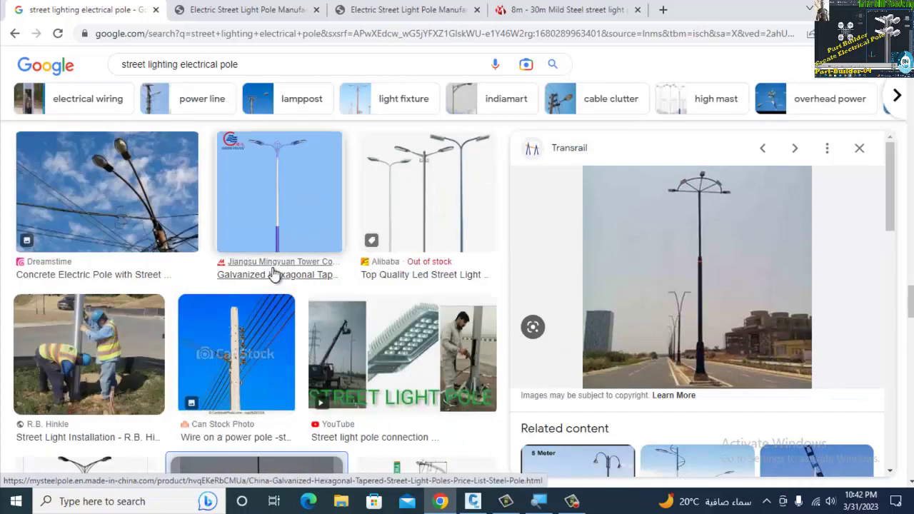
pyautogui.scroll(-1, 273, 273)
pyautogui.scroll(-5, 273, 274)
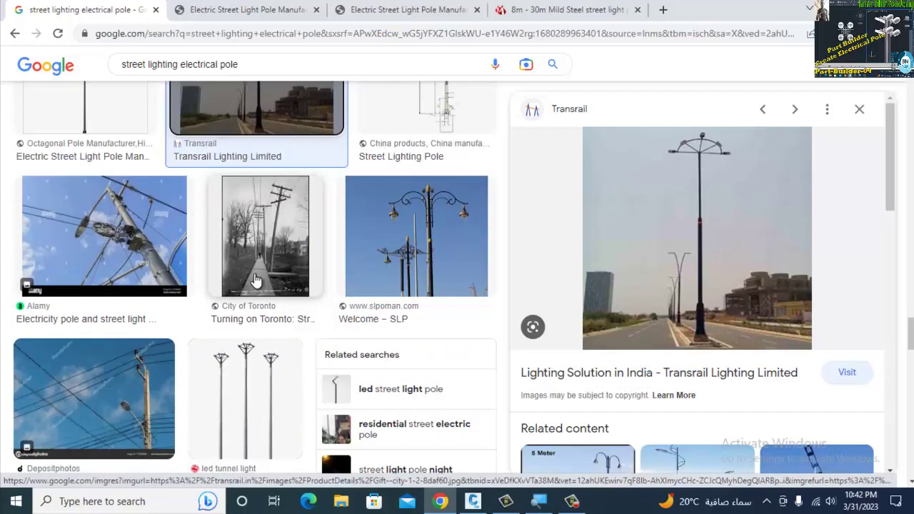
pyautogui.scroll(-2, 256, 280)
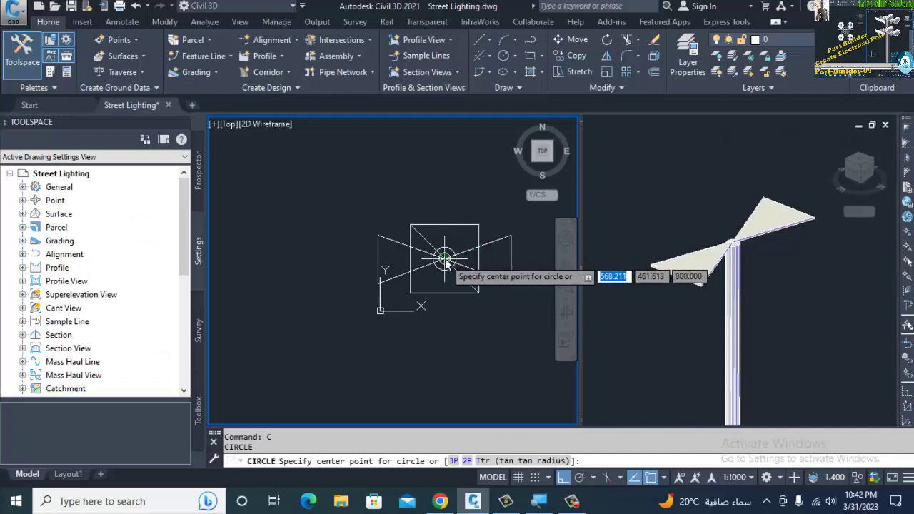
# Switch to Civil 3D and draw a circle with a diameter of 150 at the pole's center in the top view.
pyautogui.click(444, 263)
pyautogui.scroll(4, 445, 264)
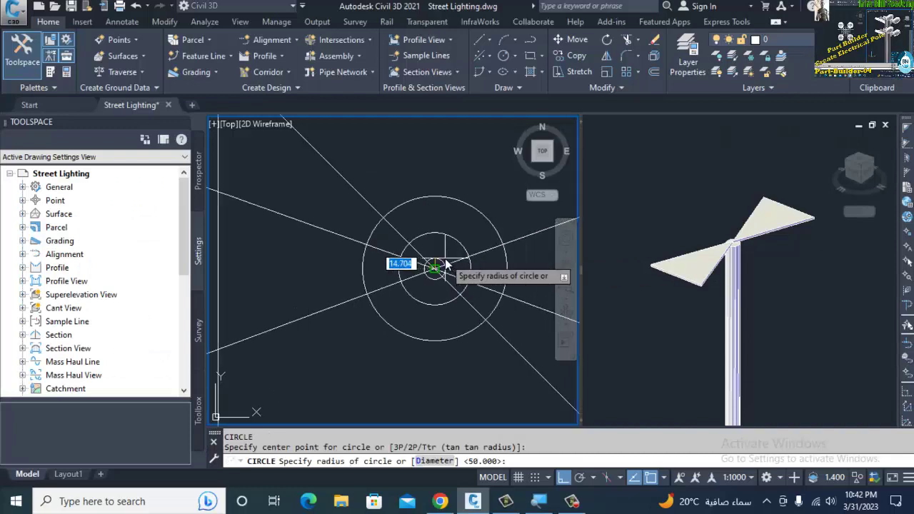
pyautogui.write('d')
pyautogui.press('Return')
pyautogui.write('1')
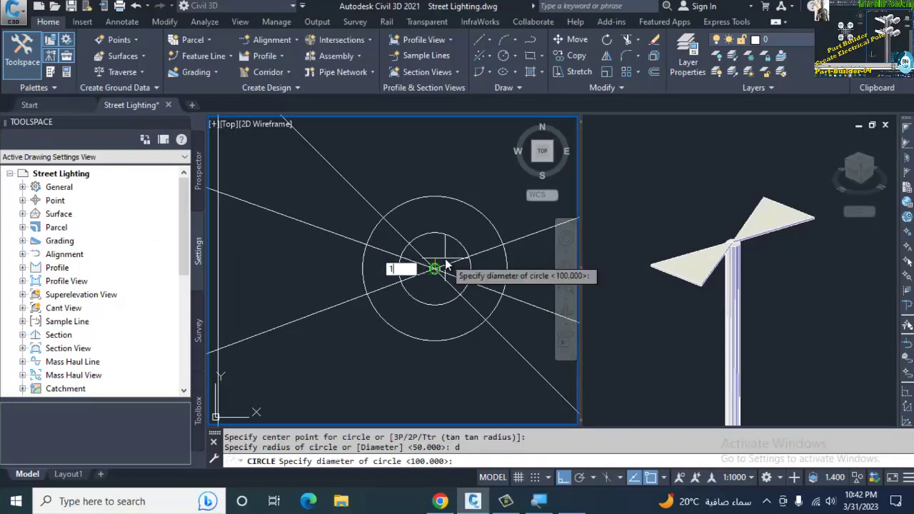
pyautogui.write('50')
pyautogui.press('Return')
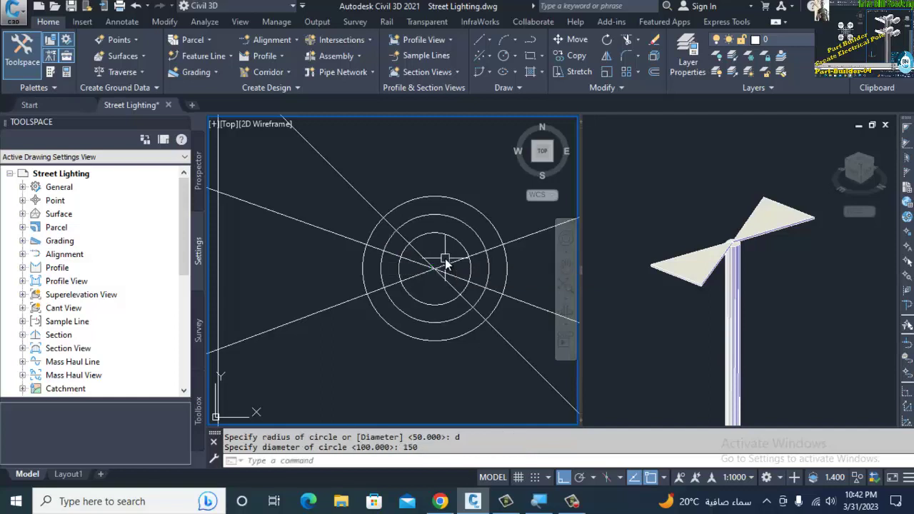
# Extrude the 150-diameter circle to a height of 50.
pyautogui.click(457, 314)
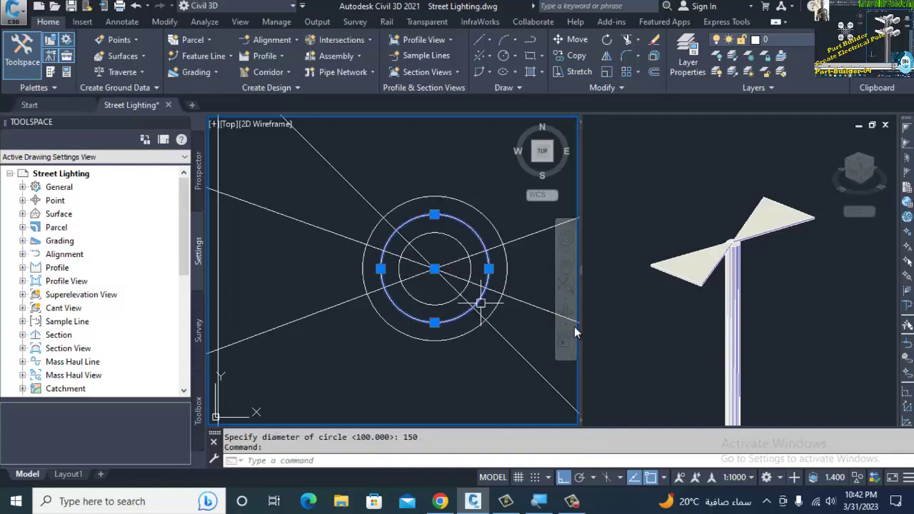
pyautogui.click(813, 329)
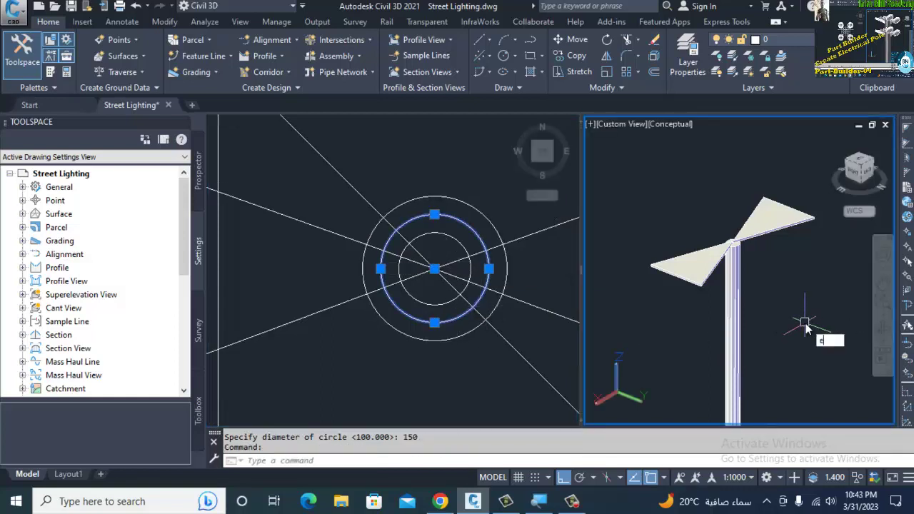
pyautogui.press('Return')
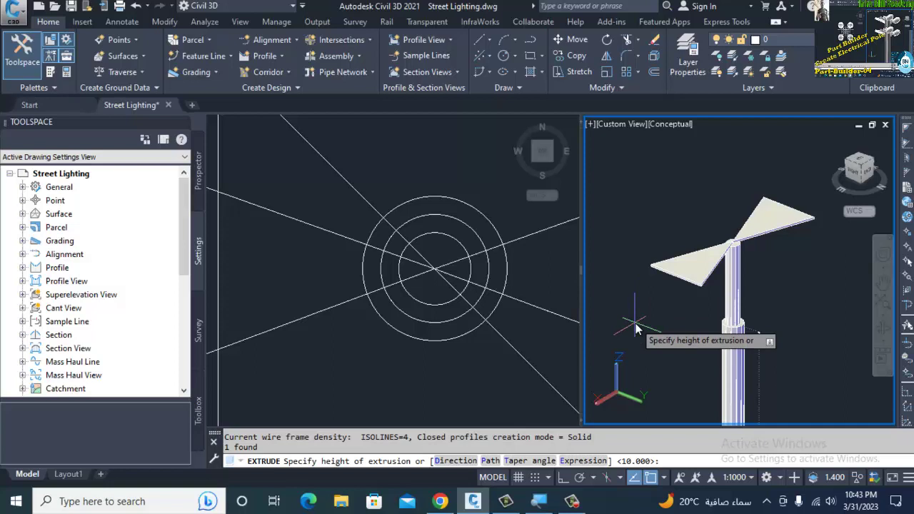
pyautogui.write('50')
pyautogui.press('Return')
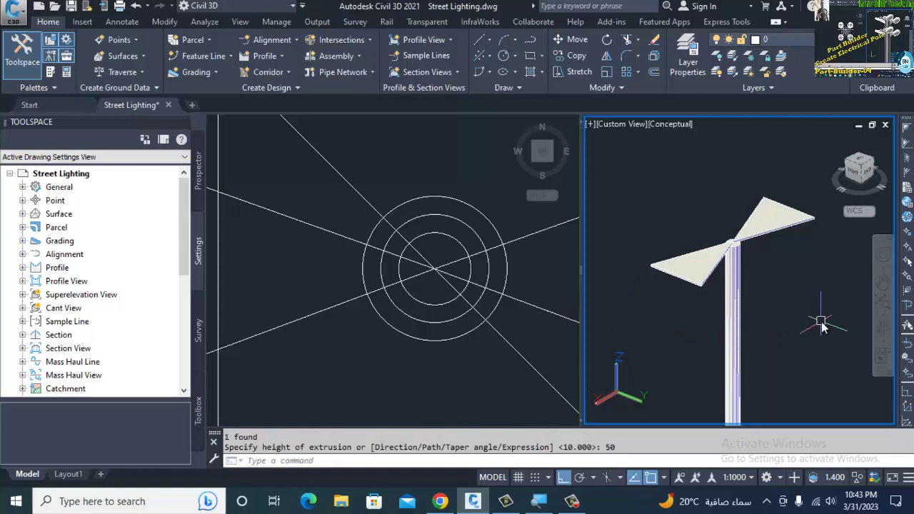
# Show the full pole in the 3D view and set that view's visual style to 2D Wireframe.
pyautogui.write('z')
pyautogui.press('Return')
pyautogui.press('Return')
pyautogui.moveTo(775, 238); pyautogui.dragTo(753, 400)
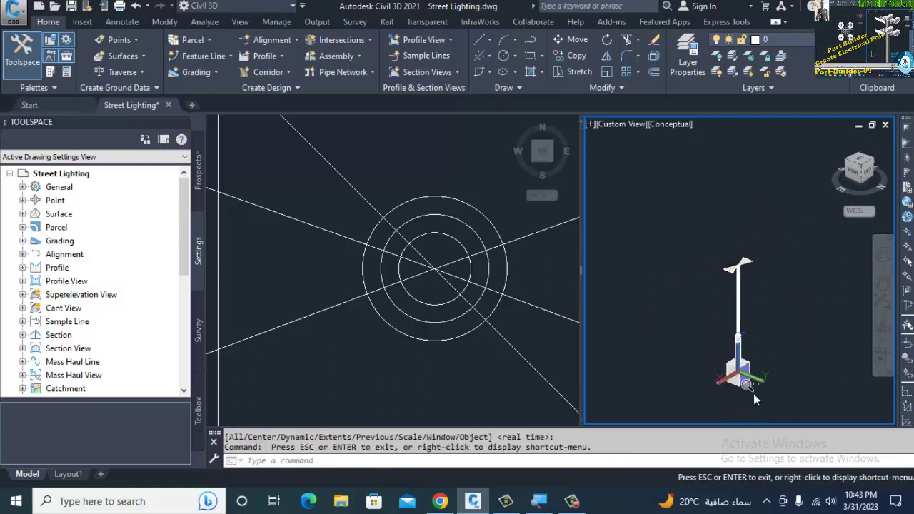
pyautogui.scroll(4, 763, 375)
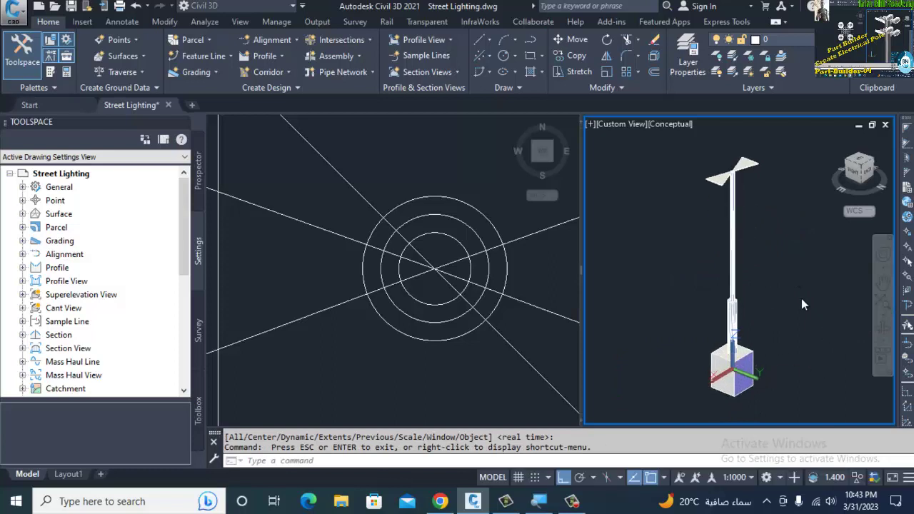
pyautogui.press('Escape')
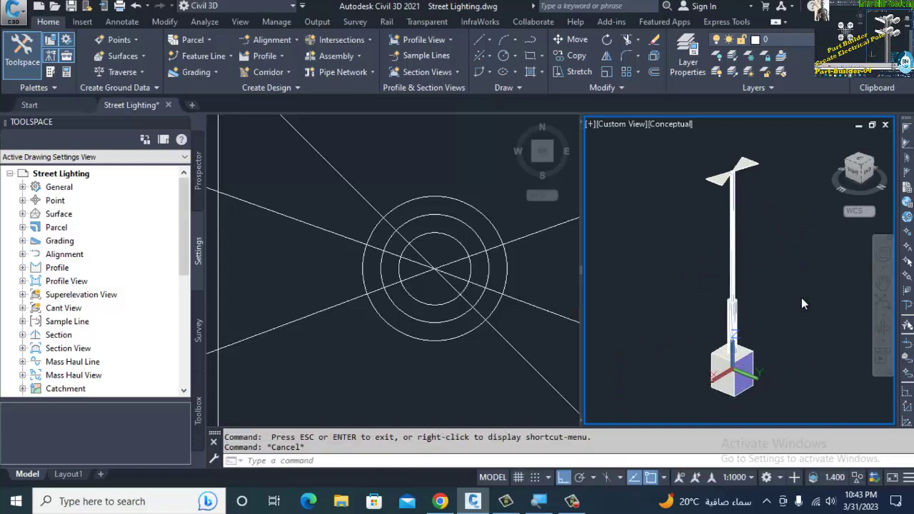
pyautogui.write('shademode')
pyautogui.press('Return')
pyautogui.write('2d')
pyautogui.press('Return')
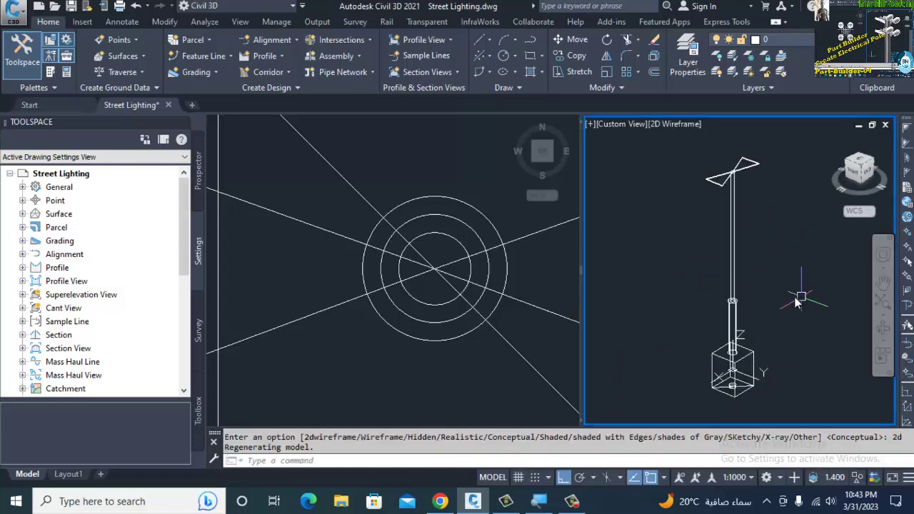
# Move the short 150-diameter cylinder from its center at the pole's base to the center of the pole's top.
pyautogui.write('z')
pyautogui.press('Return')
pyautogui.click(768, 298)
pyautogui.click(688, 413)
pyautogui.click(744, 349)
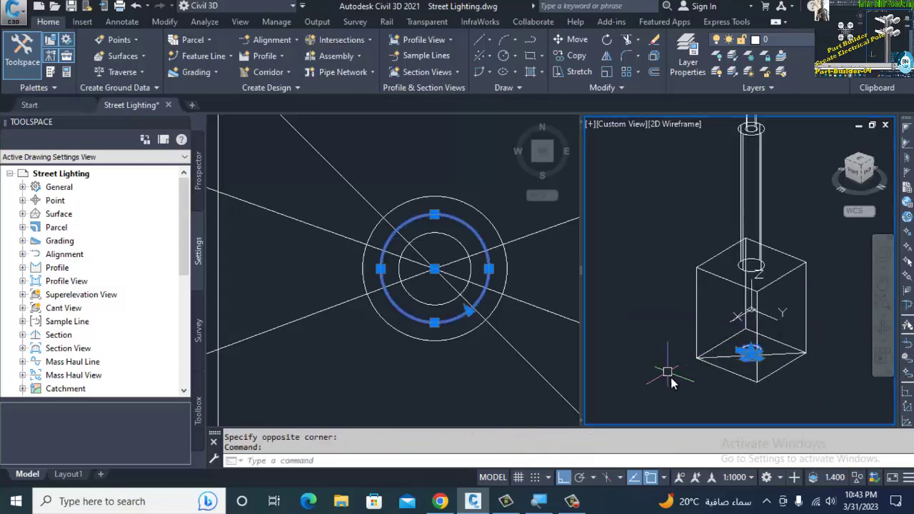
pyautogui.write('m')
pyautogui.press('Return')
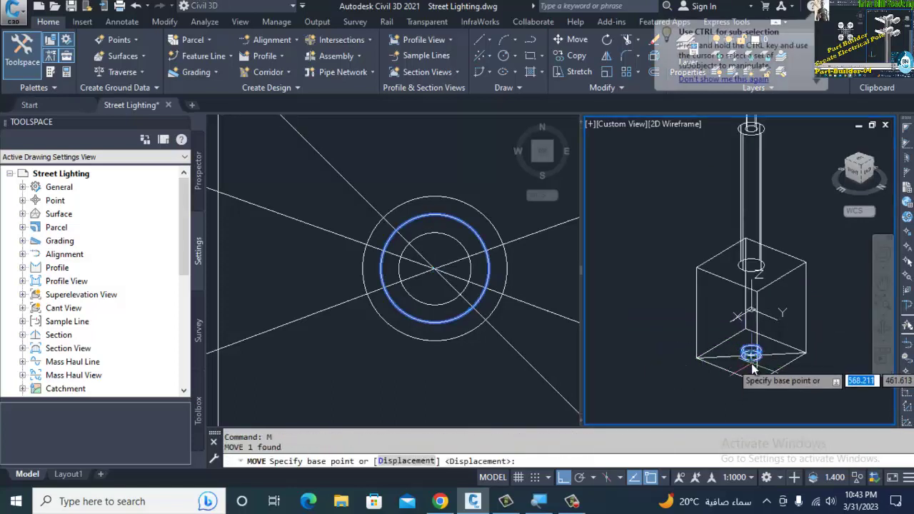
pyautogui.write('cen')
pyautogui.press('Return')
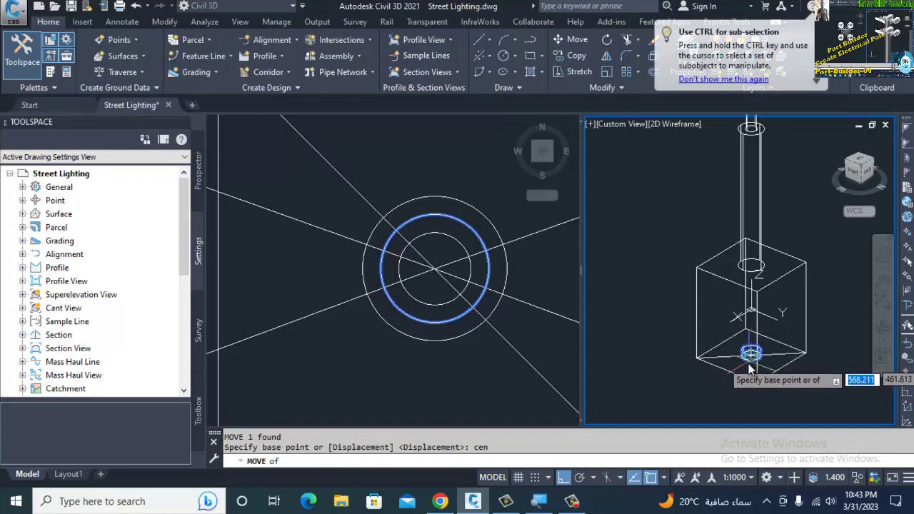
pyautogui.click(751, 352)
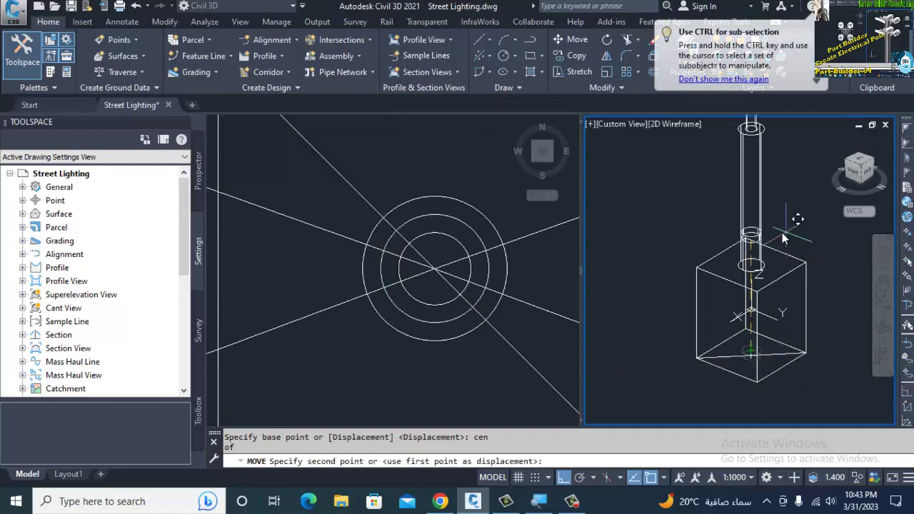
pyautogui.scroll(-5, 758, 209)
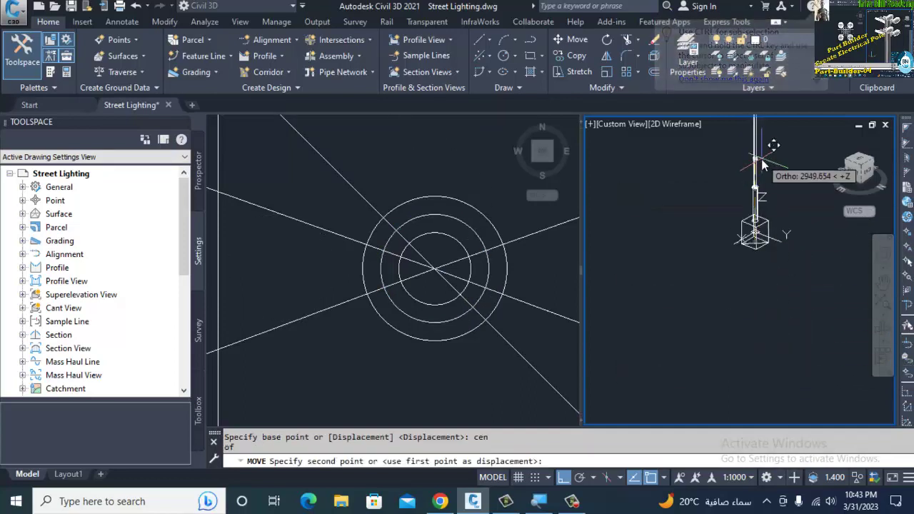
pyautogui.moveTo(760, 173); pyautogui.dragTo(722, 385, button='middle')
pyautogui.scroll(3, 725, 304)
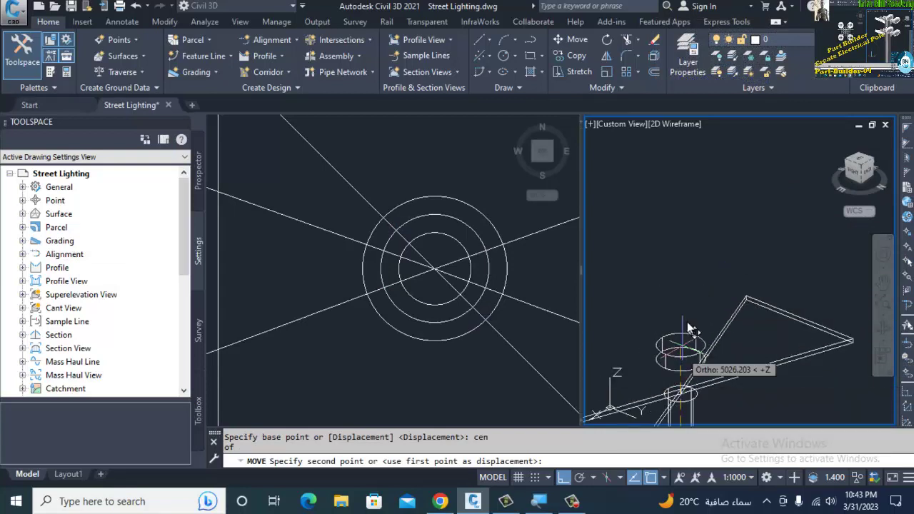
pyautogui.write('cen')
pyautogui.press('Return')
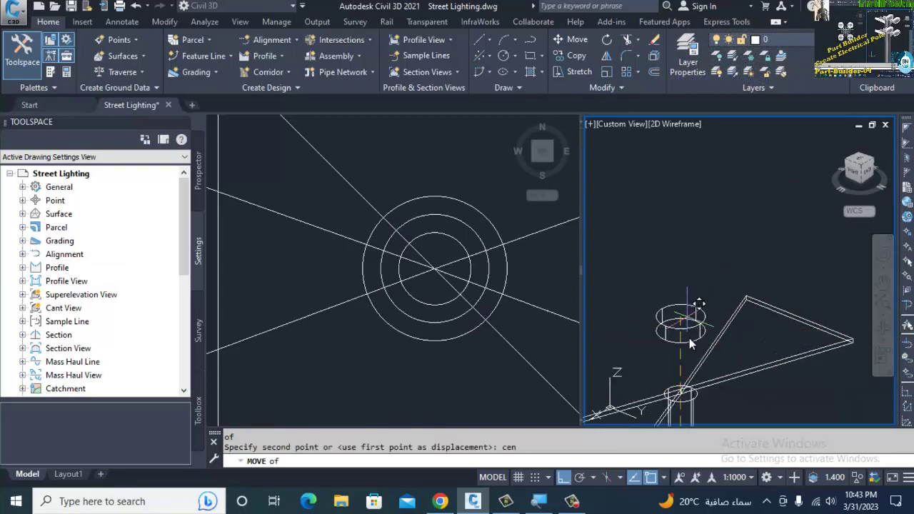
pyautogui.click(684, 391)
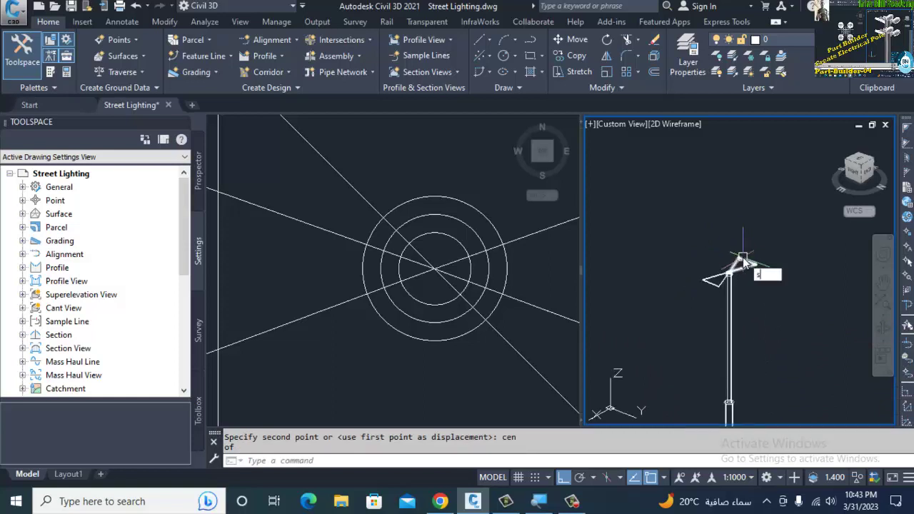
# Set the 3D view's visual style to Shaded with Edges and inspect the whole pole from several sides.
pyautogui.write('sha')
pyautogui.press('Return')
pyautogui.write('e')
pyautogui.press('Return')
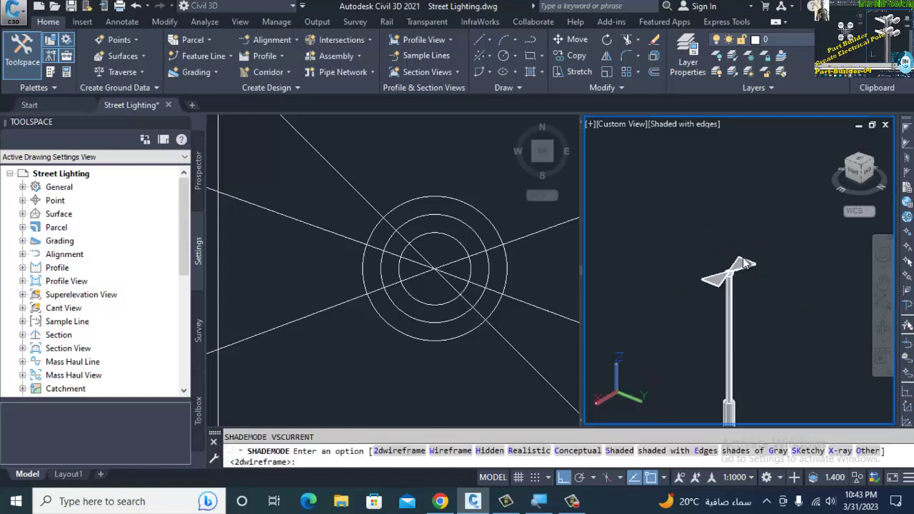
pyautogui.scroll(-3, 748, 255)
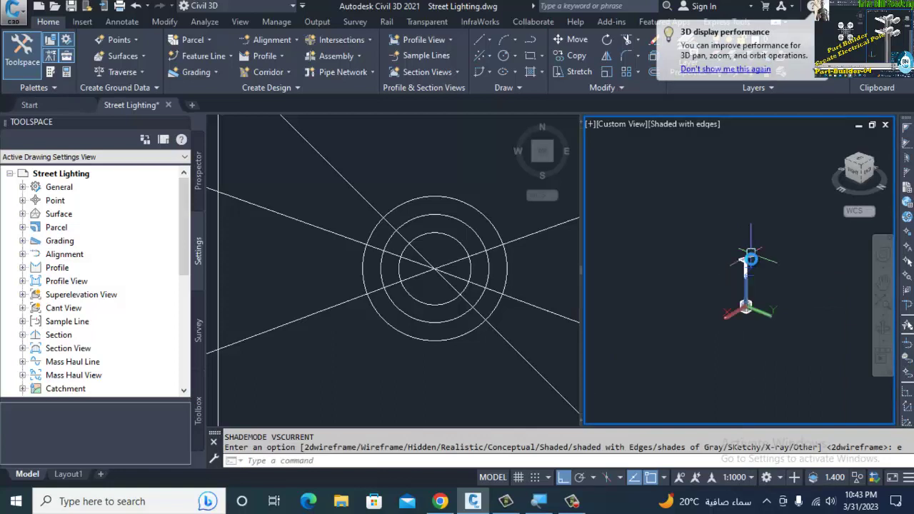
pyautogui.write('3do')
pyautogui.press('Return')
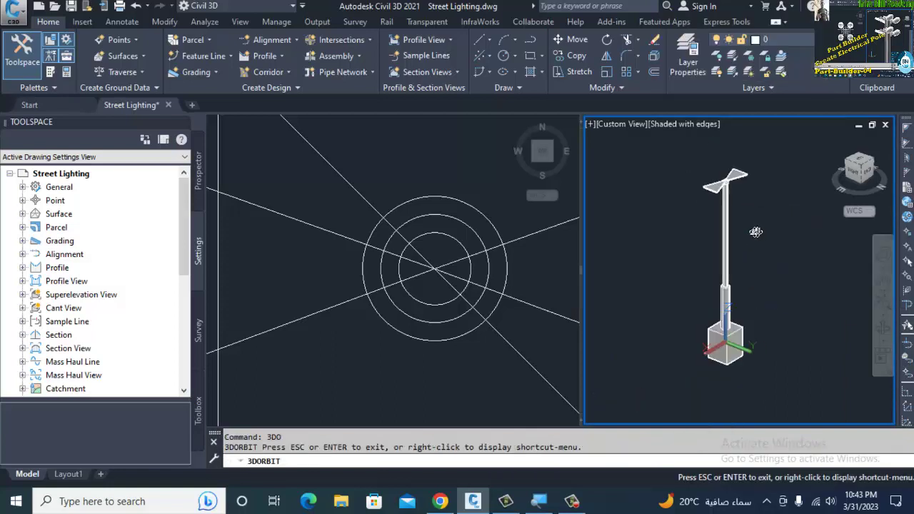
pyautogui.moveTo(720, 230); pyautogui.dragTo(767, 266)
pyautogui.moveTo(706, 252); pyautogui.dragTo(742, 255)
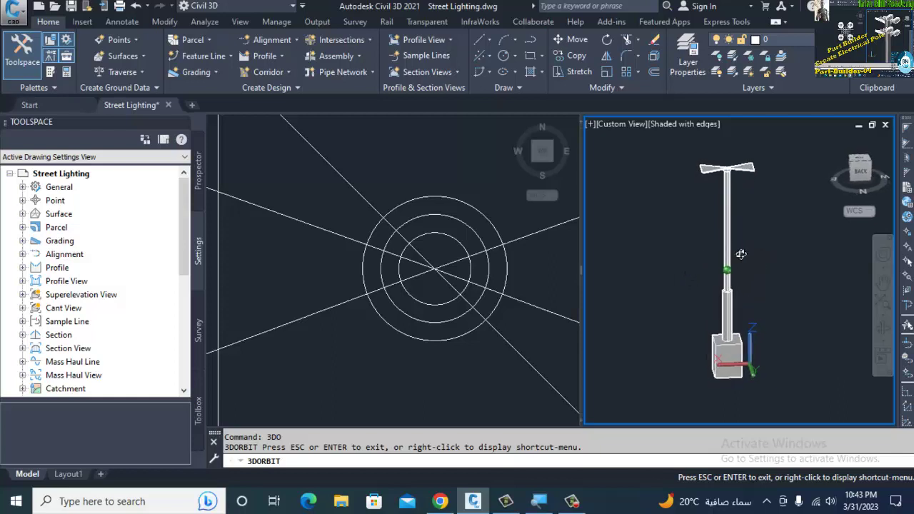
pyautogui.press('Escape')
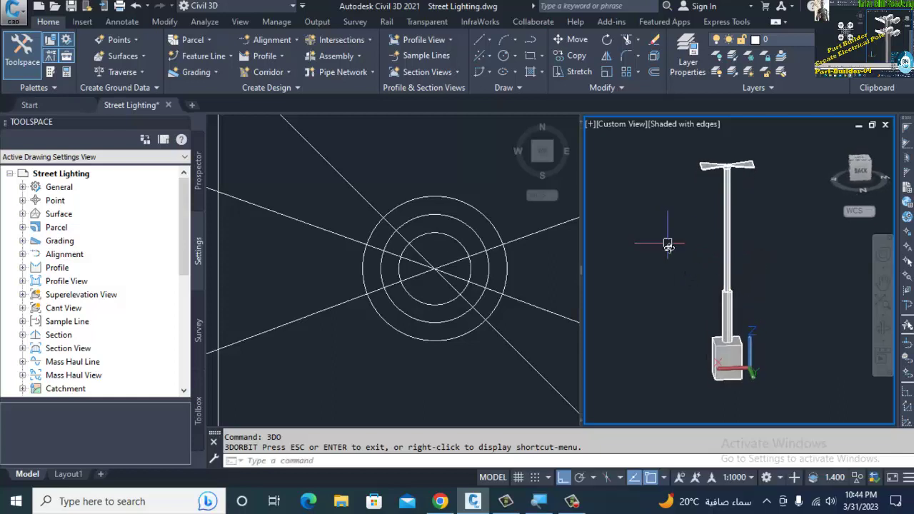
# Switch to the SPORT PITCH LIGHT 4 m-H drawing and set its 3D view's visual style to Shaded with Edges.
pyautogui.click(433, 174)
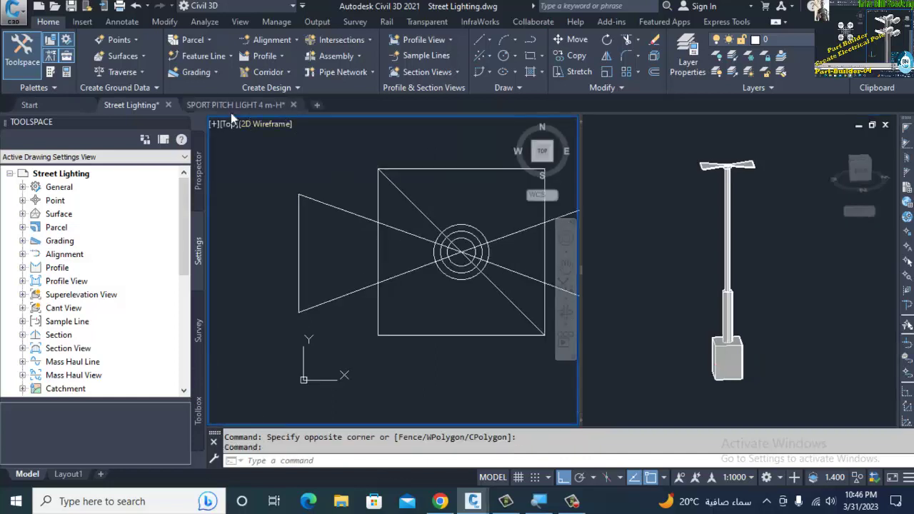
pyautogui.moveTo(214, 113)
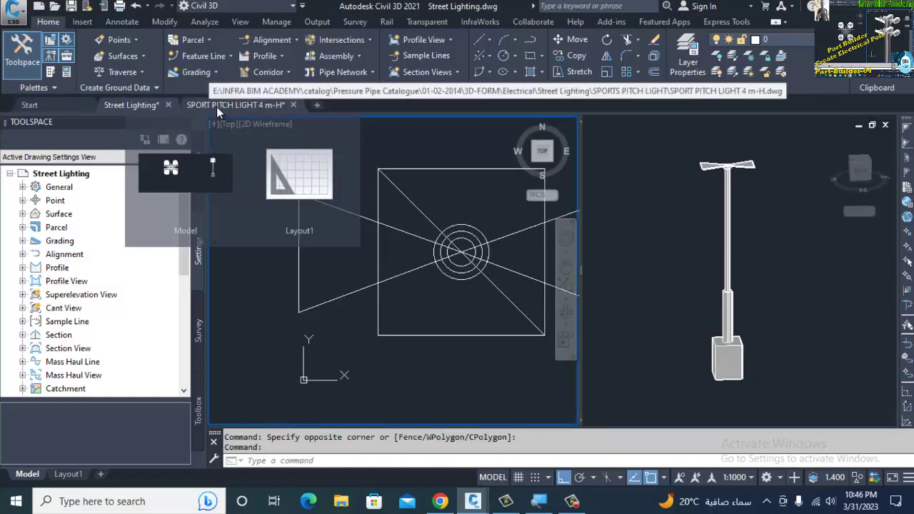
pyautogui.click(217, 106)
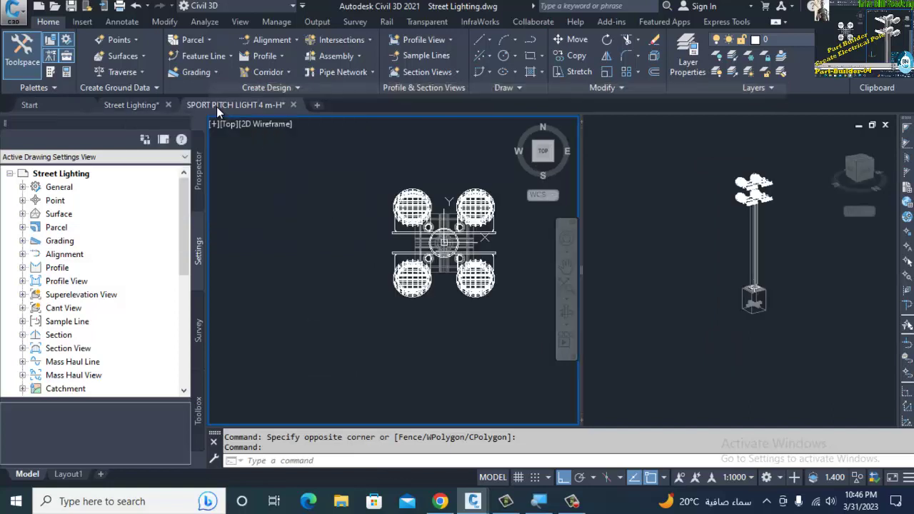
pyautogui.click(712, 289)
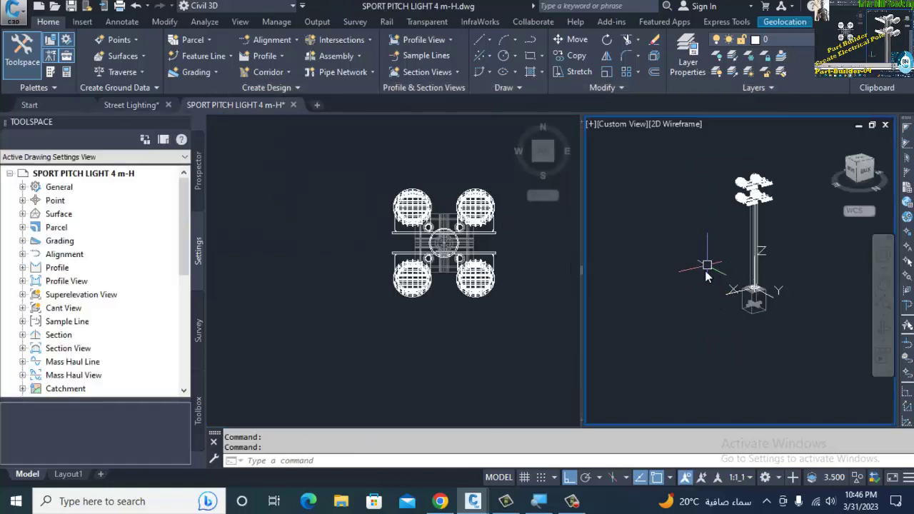
pyautogui.scroll(6, 749, 293)
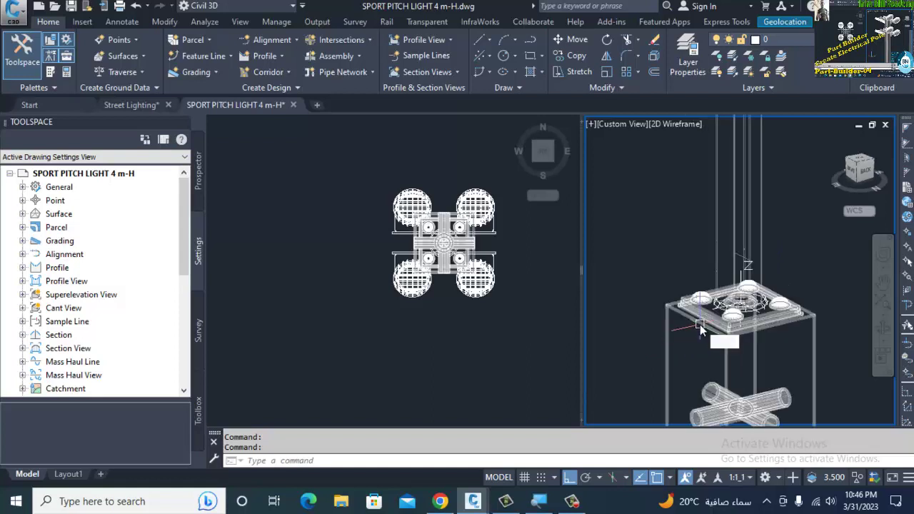
pyautogui.press('Return')
pyautogui.write('e')
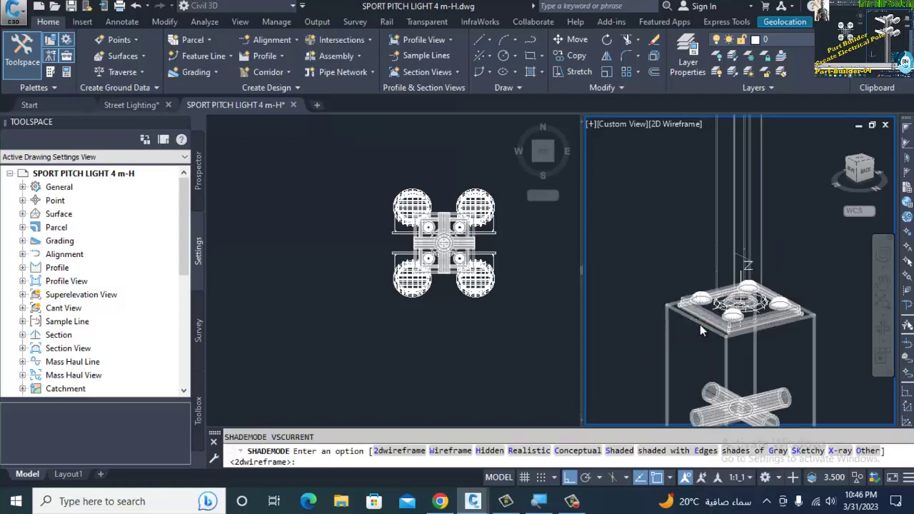
pyautogui.press('Return')
# Examine the sport pitch light's concrete base, anchor bolts and base plate, as well as the floodlights at the pole's head.
pyautogui.scroll(3, 767, 322)
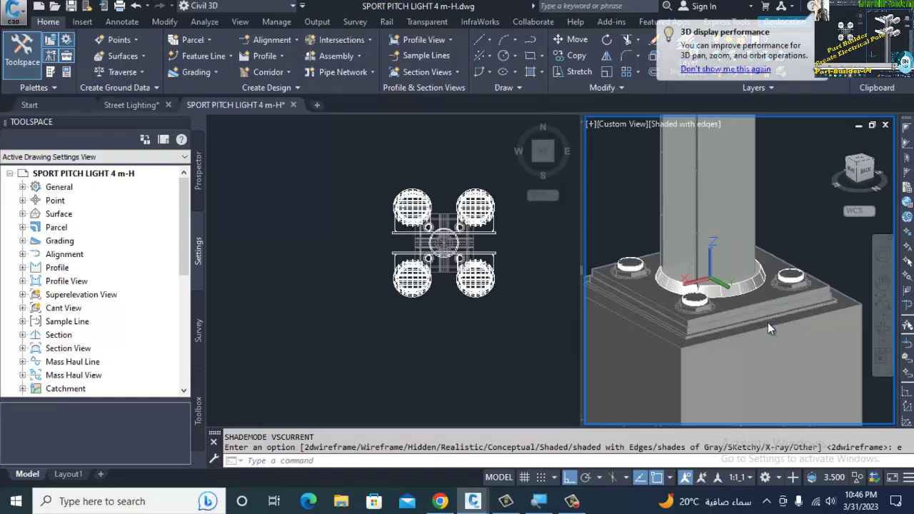
pyautogui.scroll(2, 768, 306)
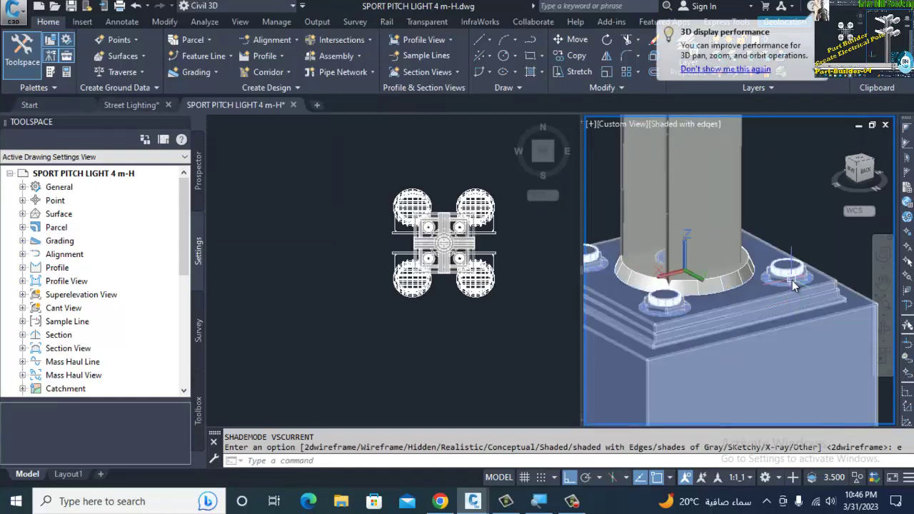
pyautogui.scroll(-3, 773, 309)
pyautogui.scroll(-2, 754, 307)
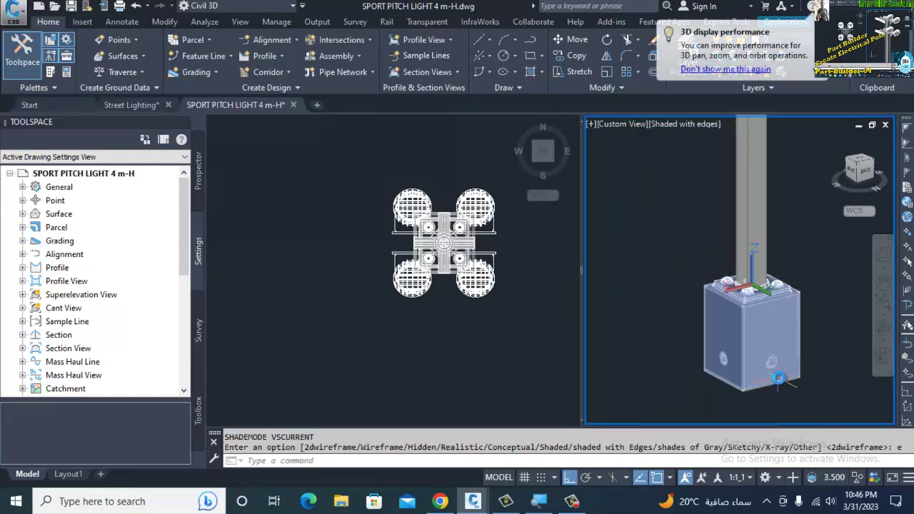
pyautogui.scroll(-3, 767, 175)
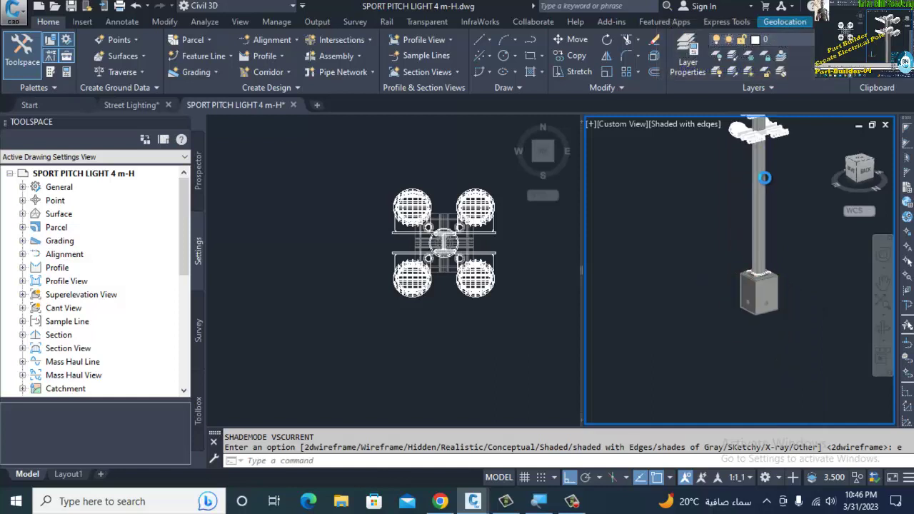
pyautogui.press('Return')
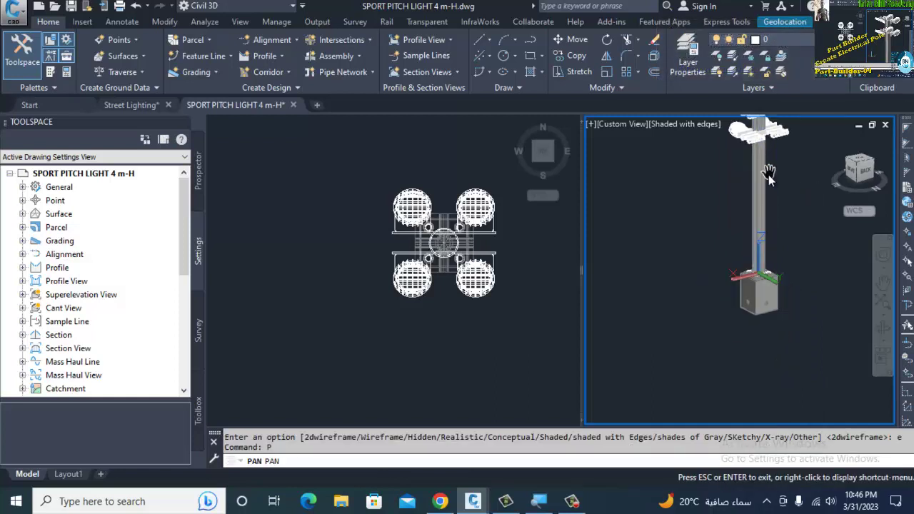
pyautogui.moveTo(778, 179); pyautogui.dragTo(757, 262)
pyautogui.scroll(5, 756, 265)
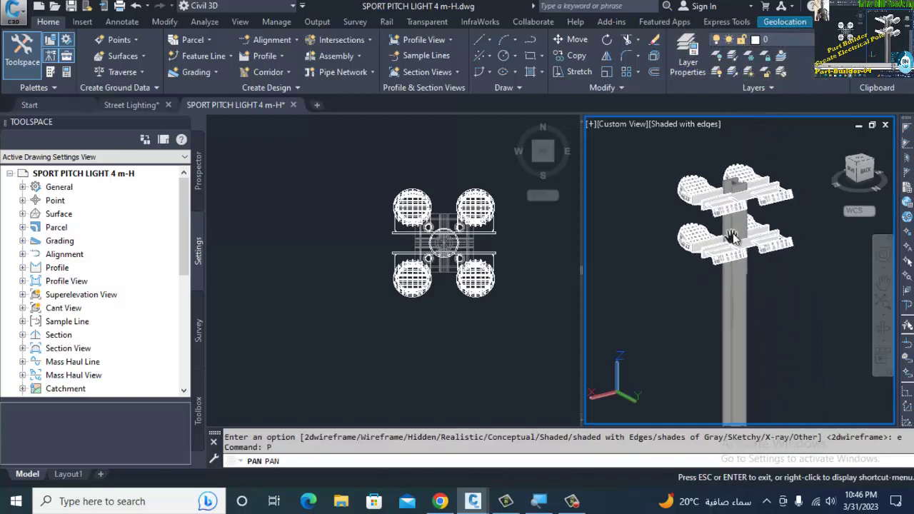
pyautogui.moveTo(693, 192)
pyautogui.mouseDown()
pyautogui.moveTo(700, 235)
pyautogui.moveTo(704, 205)
pyautogui.mouseUp()
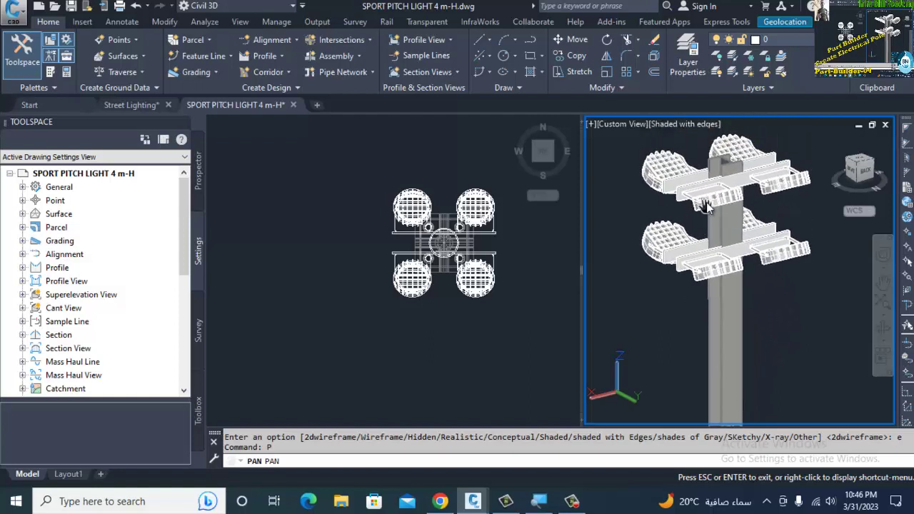
pyautogui.press('Escape')
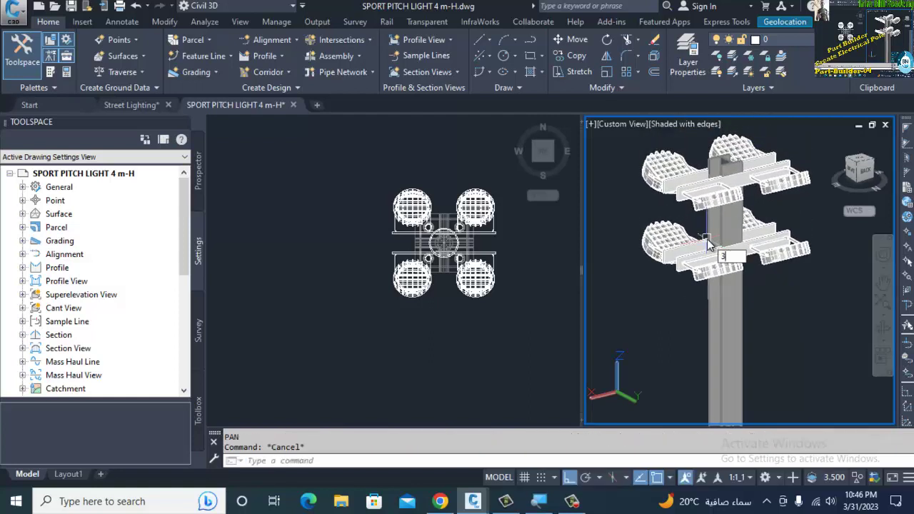
# Widen the 3D viewport at the expense of the top view and bring the floodlight heads into close view.
pyautogui.write('3DO')
pyautogui.press('Return')
pyautogui.moveTo(690, 262); pyautogui.dragTo(733, 275)
pyautogui.press('Escape')
pyautogui.scroll(4, 743, 274)
pyautogui.moveTo(581, 327); pyautogui.dragTo(414, 322)
pyautogui.click(730, 317)
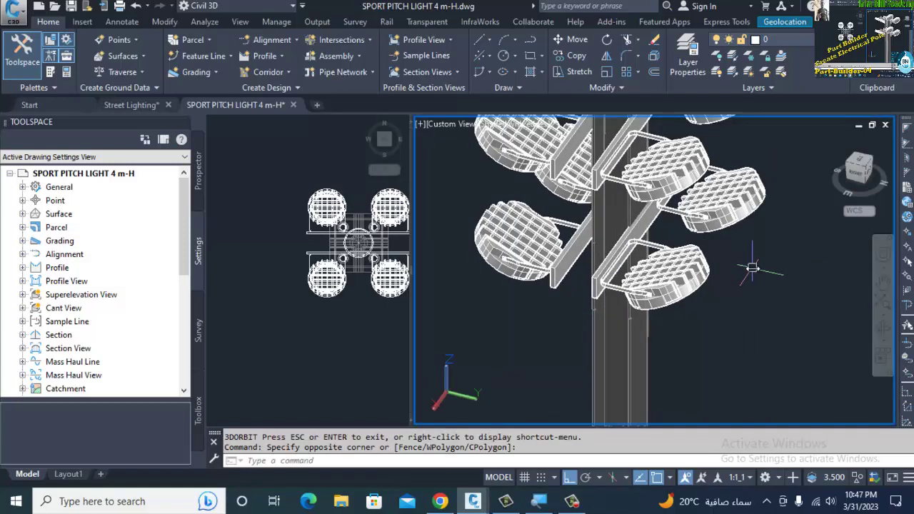
# Examine the floodlight heads from another angle, along with the full pole shaft and its base block.
pyautogui.write('3DO')
pyautogui.press('Return')
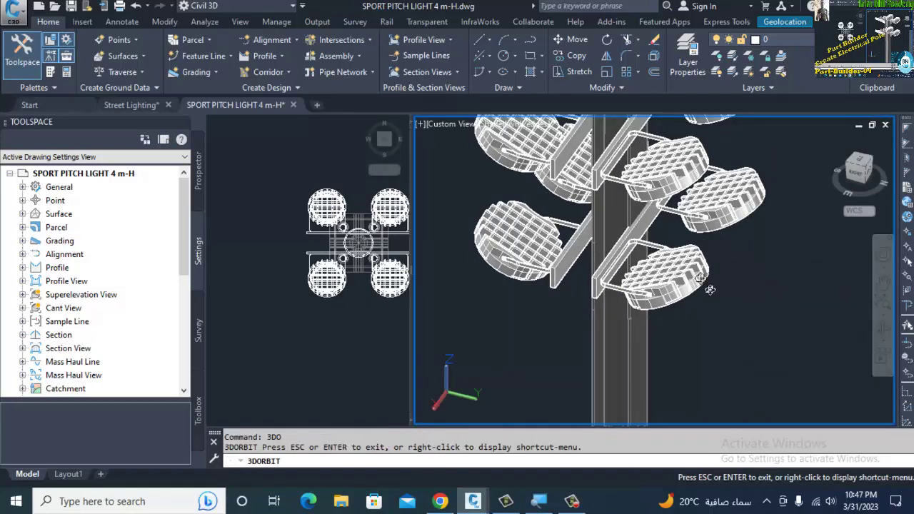
pyautogui.moveTo(702, 283); pyautogui.dragTo(688, 216)
pyautogui.press('Escape')
pyautogui.write('p')
pyautogui.press('Return')
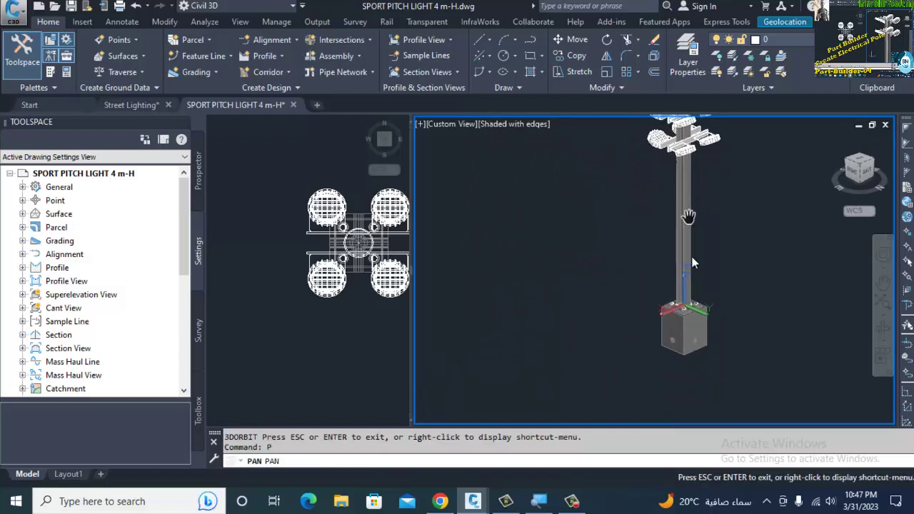
pyautogui.scroll(2, 702, 335)
pyautogui.scroll(-1, 691, 341)
pyautogui.scroll(2, 692, 339)
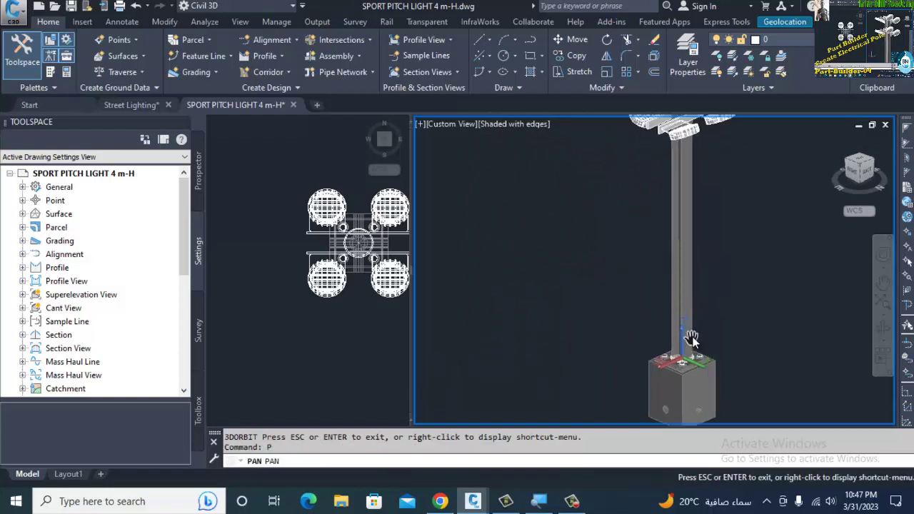
pyautogui.press('Escape')
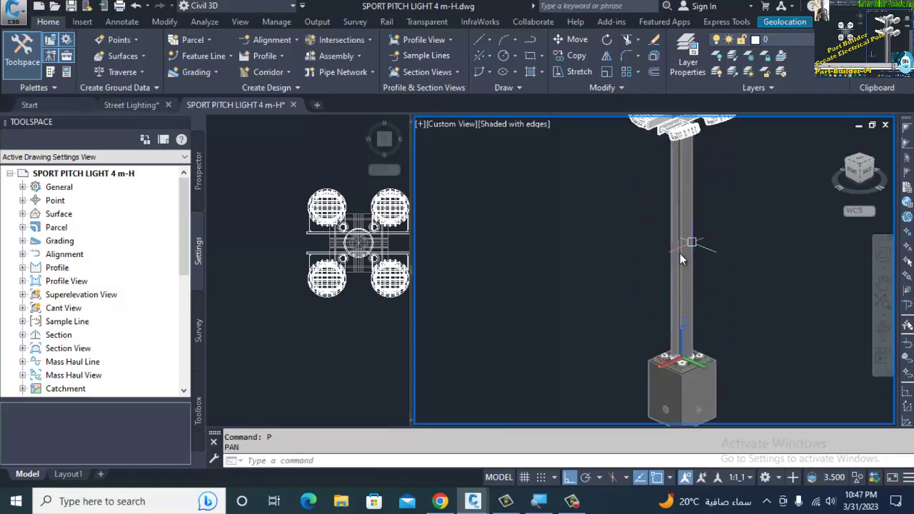
pyautogui.scroll(-6, 681, 262)
pyautogui.scroll(7, 682, 262)
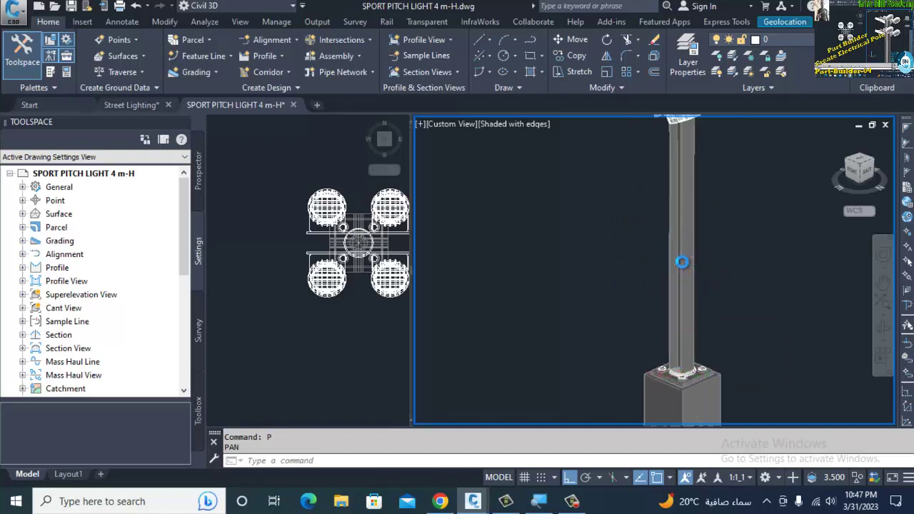
pyautogui.scroll(-3, 679, 299)
pyautogui.click(703, 332)
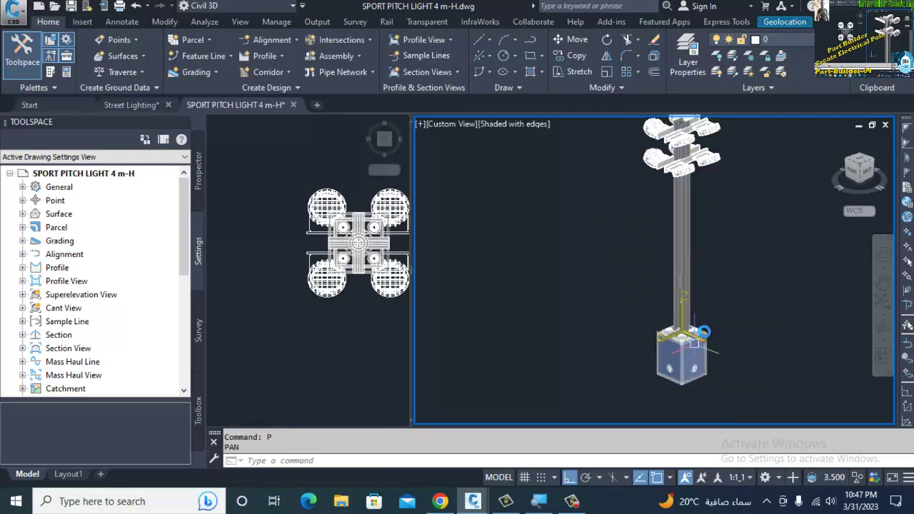